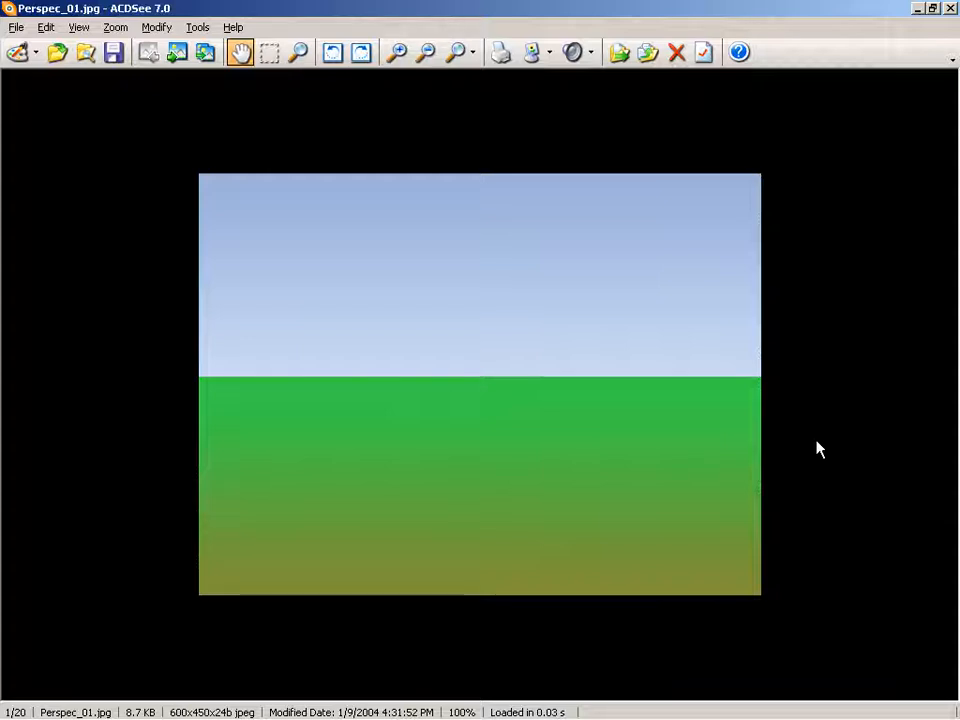
Review the perspective diagrams from Perspec_01.jpg through Perspec_08.jpg, examining horizon line, camera height and vanishing points
scroll(817, 441, down, 1)
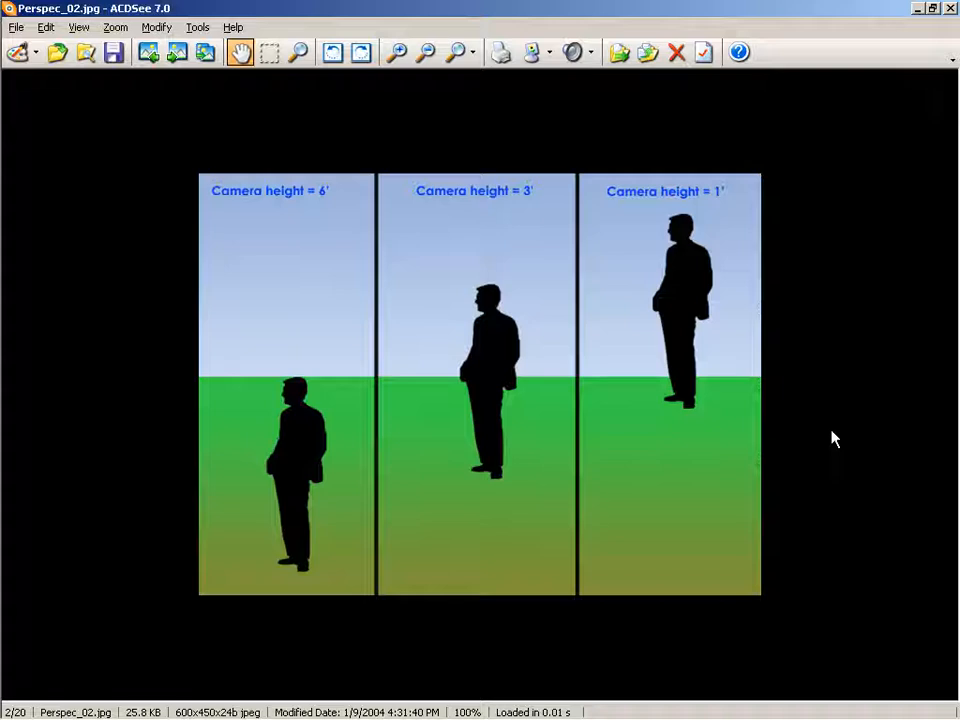
key(Page_Down)
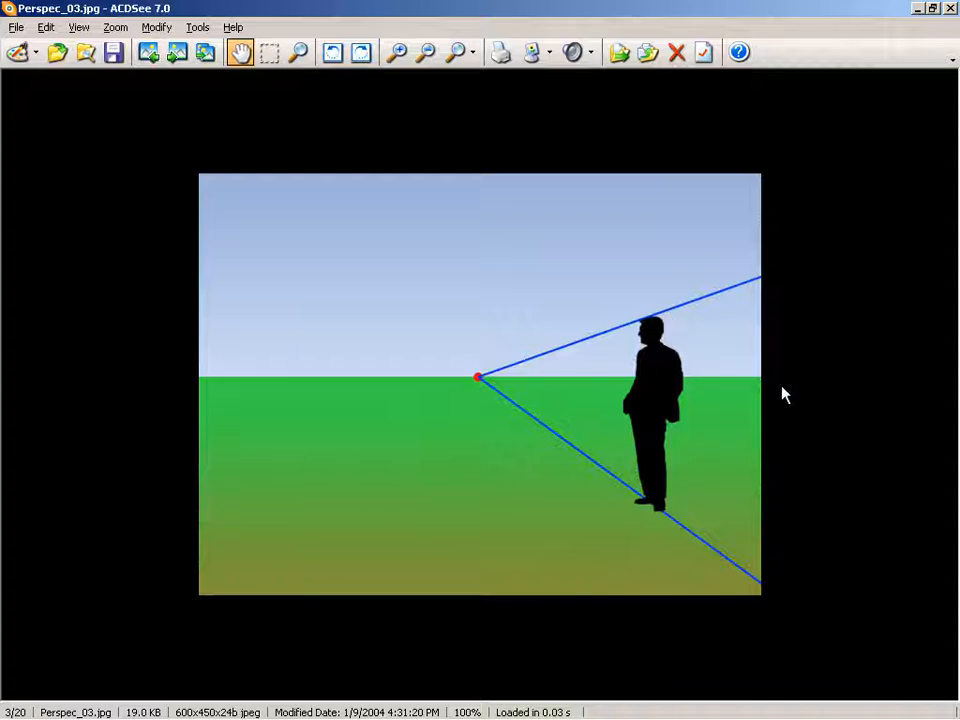
key(Page_Down)
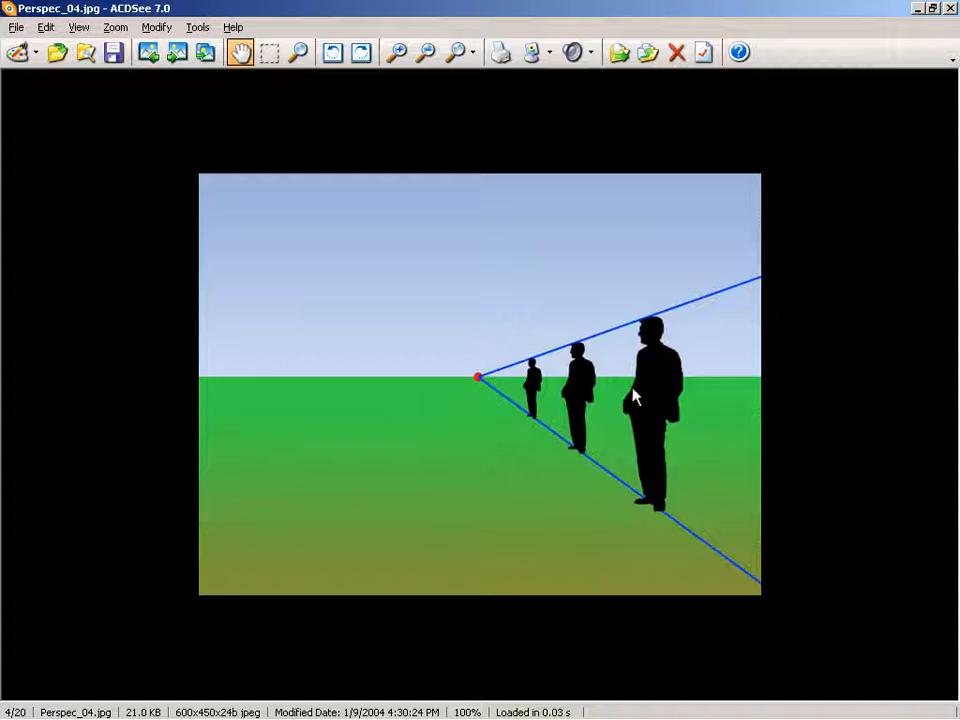
key(Page_Down)
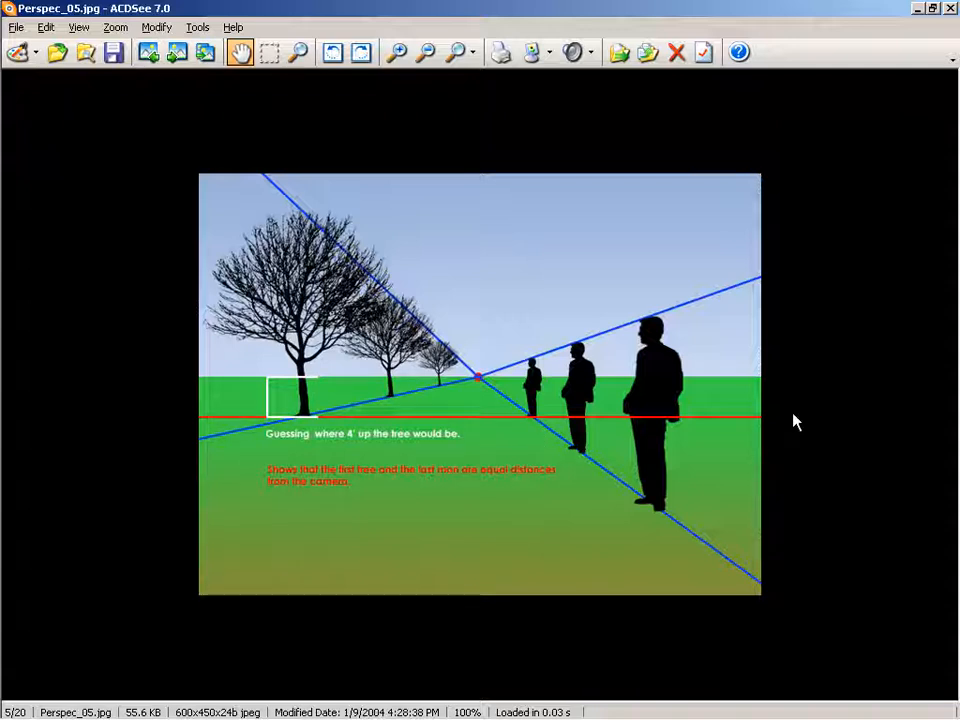
key(Page_Down)
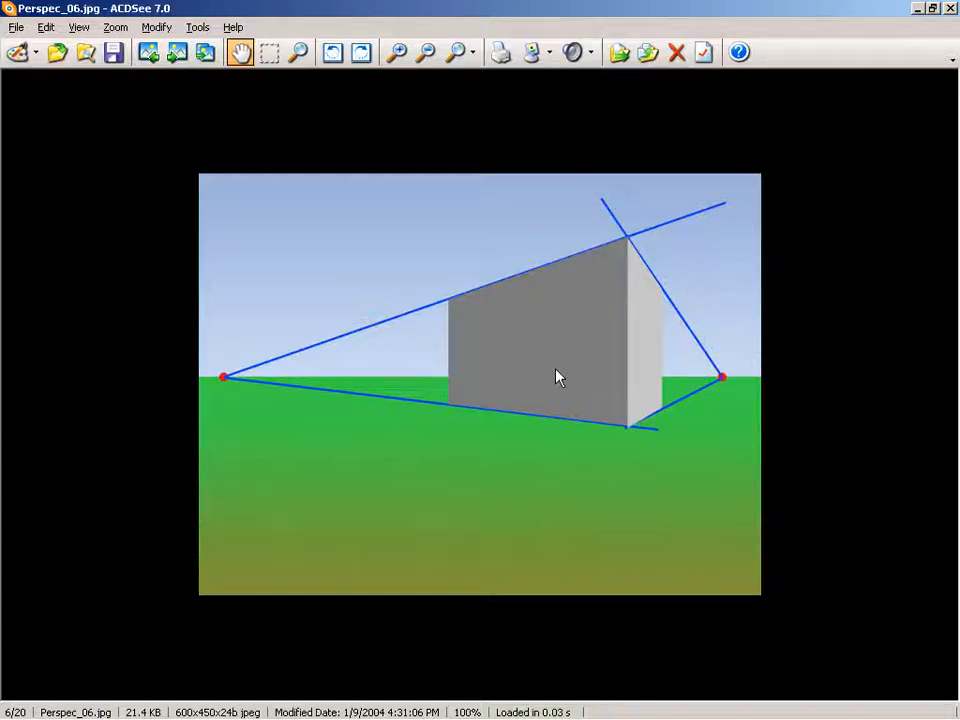
key(Page_Down)
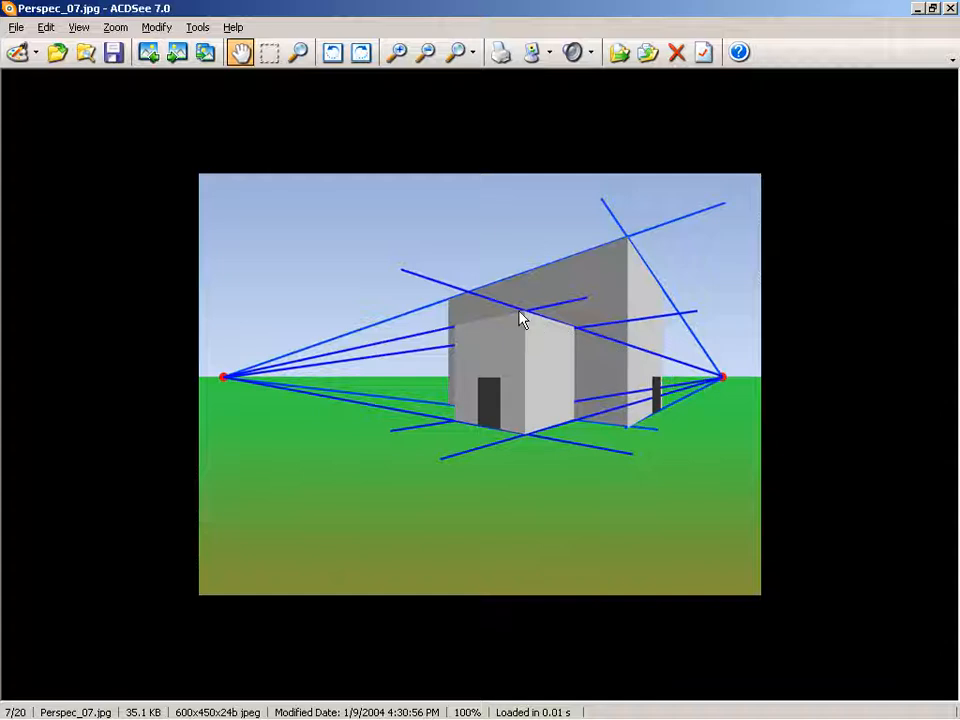
key(Page_Down)
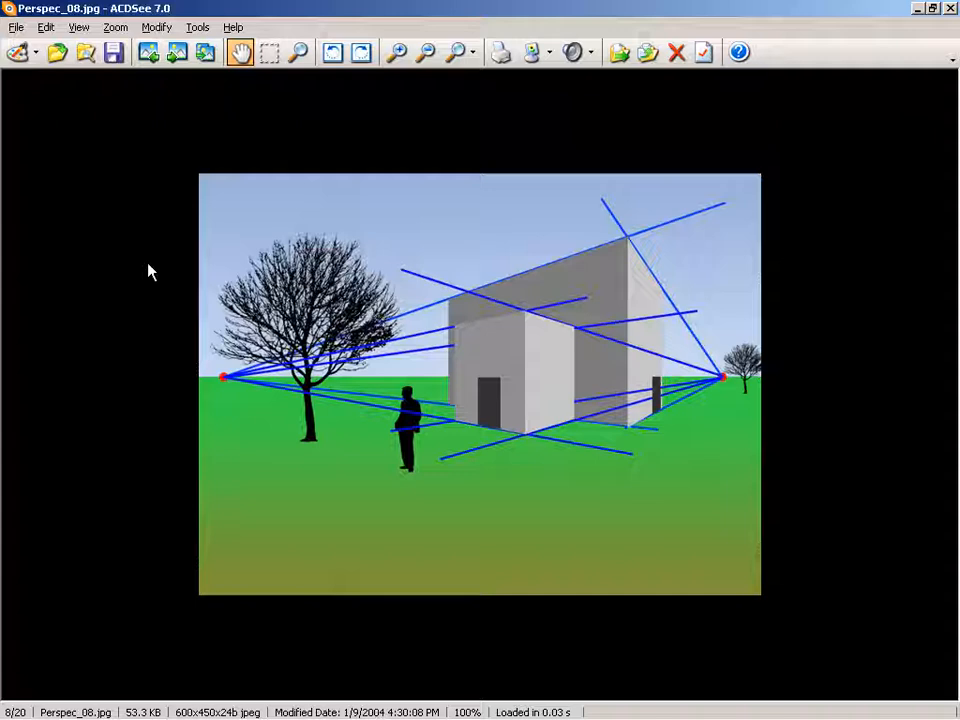
Switch to Photoshop and enlarge the Perspec_Scene01.jpg window so empty canvas space surrounds the whole photo
key(alt+Tab)
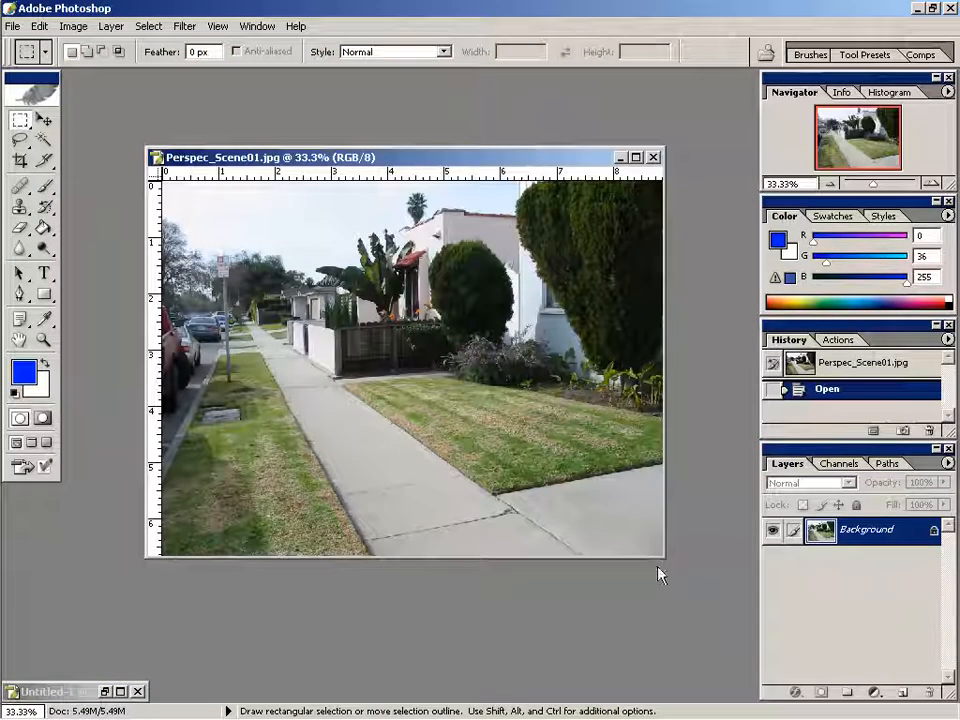
drag(661, 569, 709, 634)
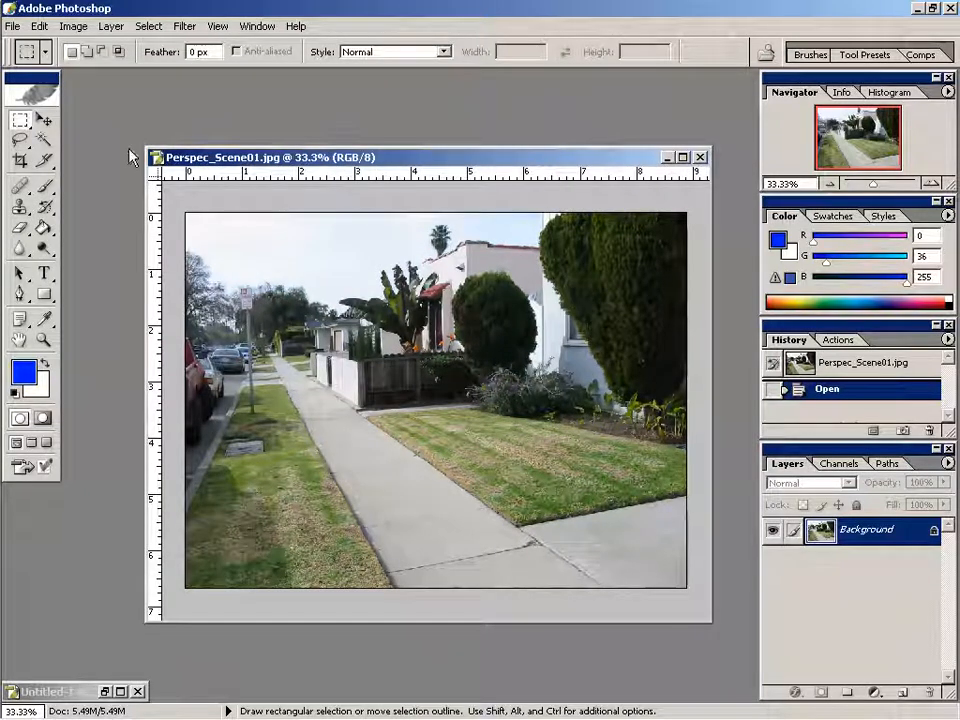
drag(141, 146, 104, 93)
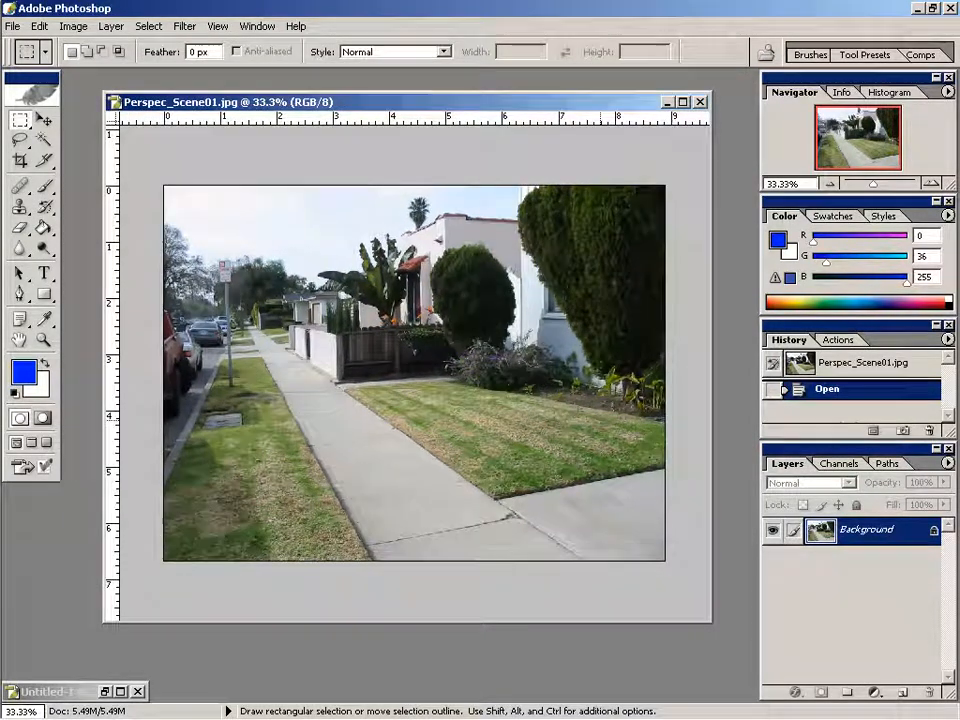
drag(712, 623, 733, 639)
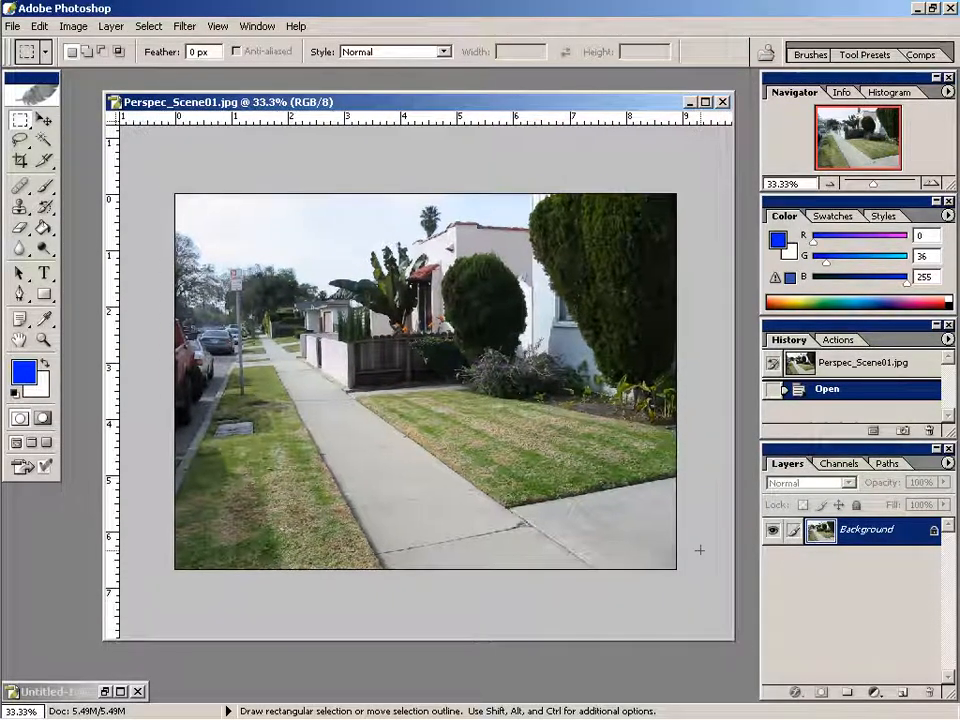
With the Line tool, draw 10 px blue lines along both edges of the sidewalk, extending them past their crossing point
click(44, 294)
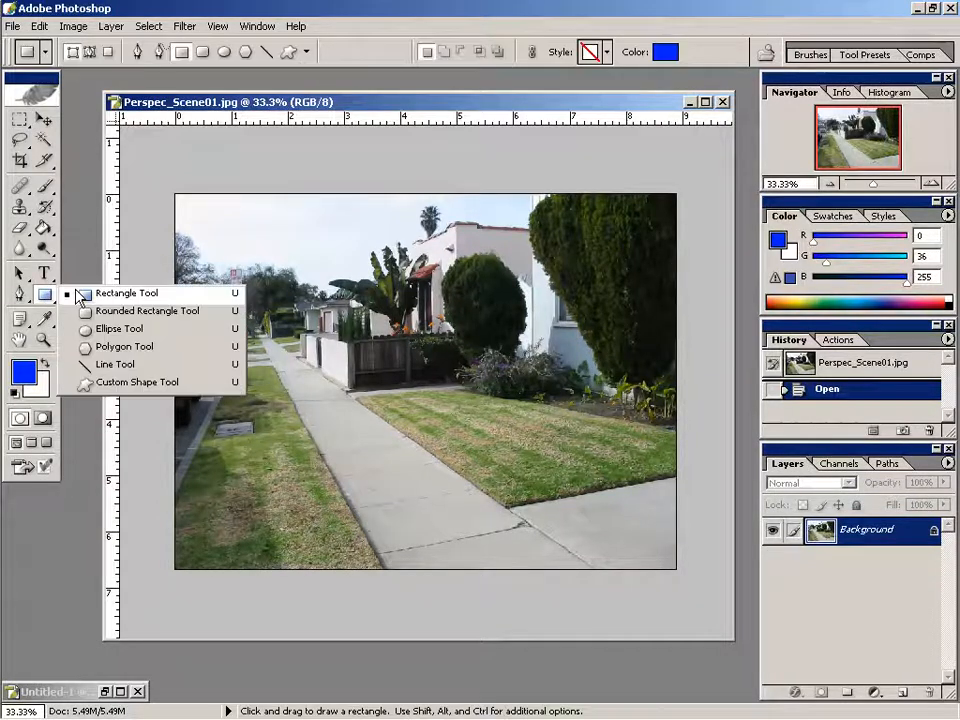
click(112, 364)
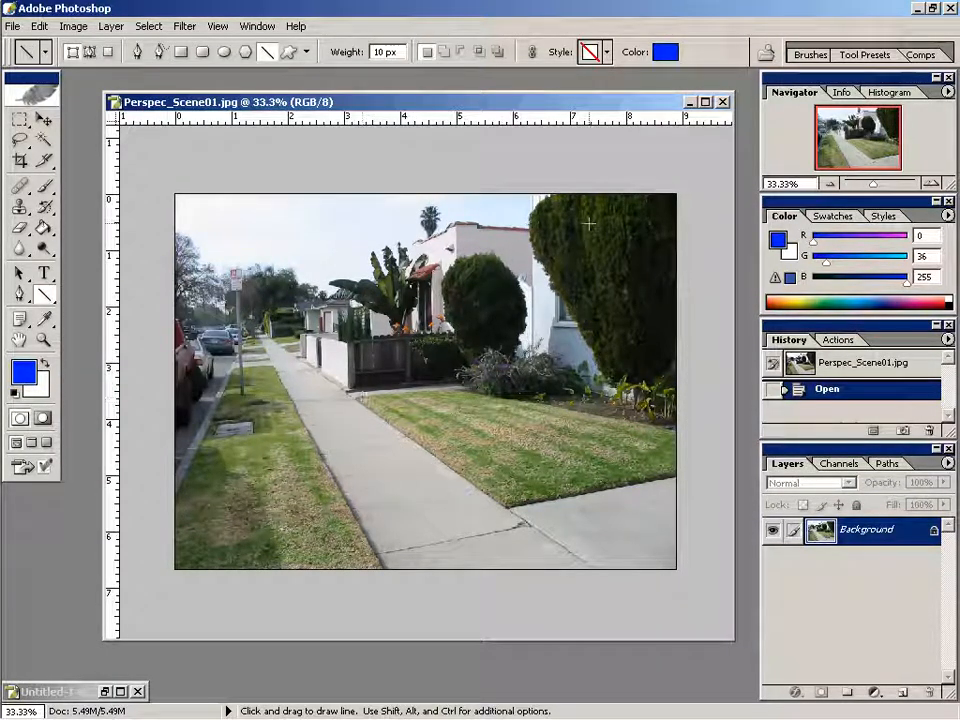
drag(556, 101, 549, 118)
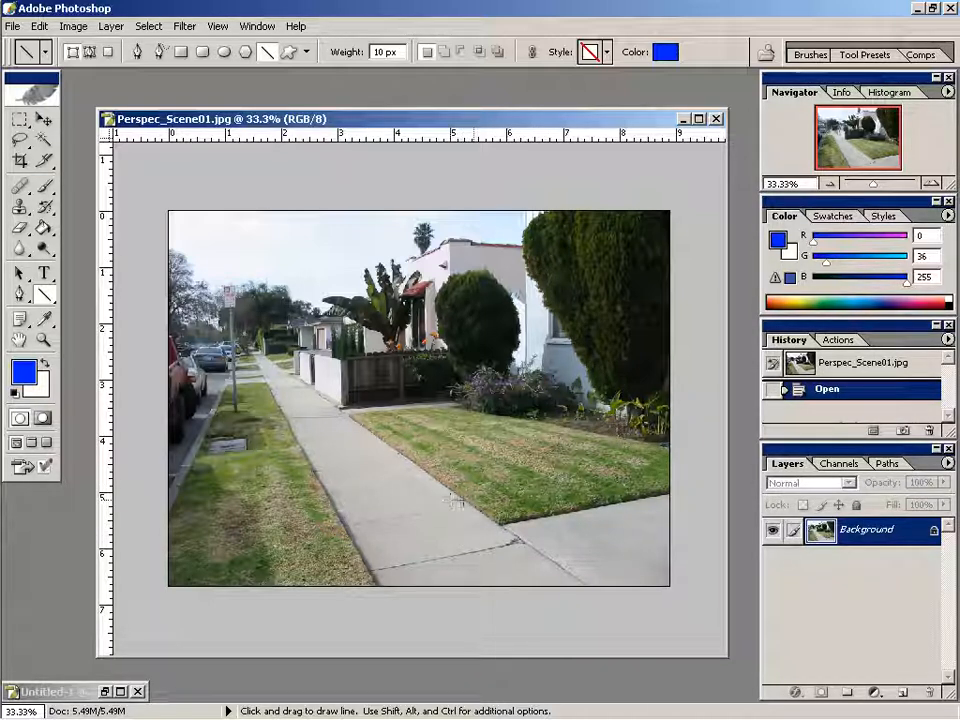
drag(547, 556, 216, 320)
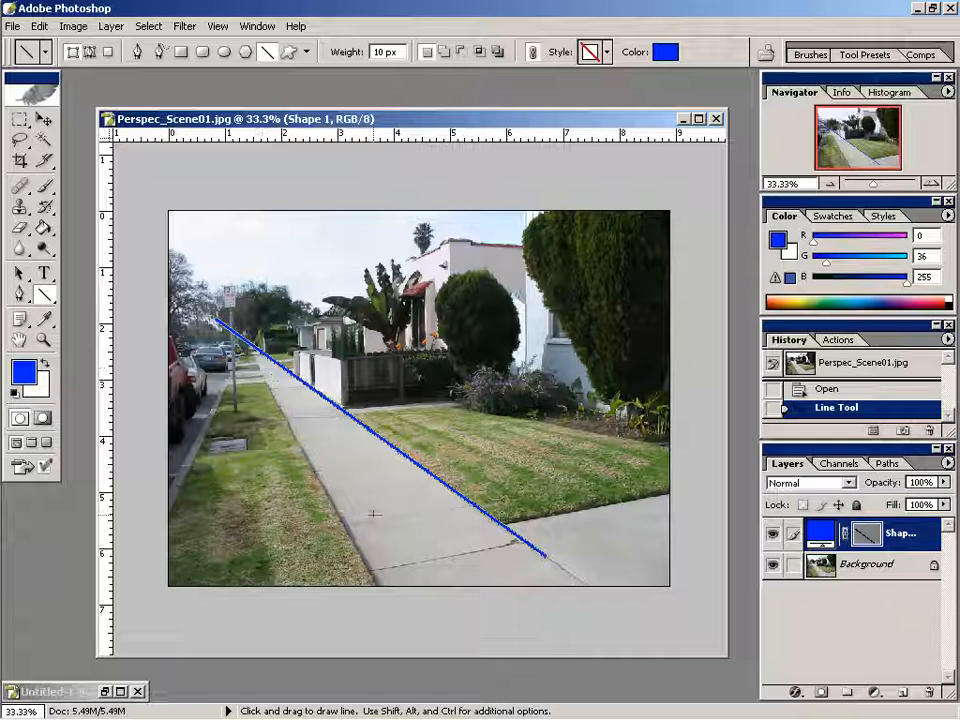
drag(370, 578, 229, 311)
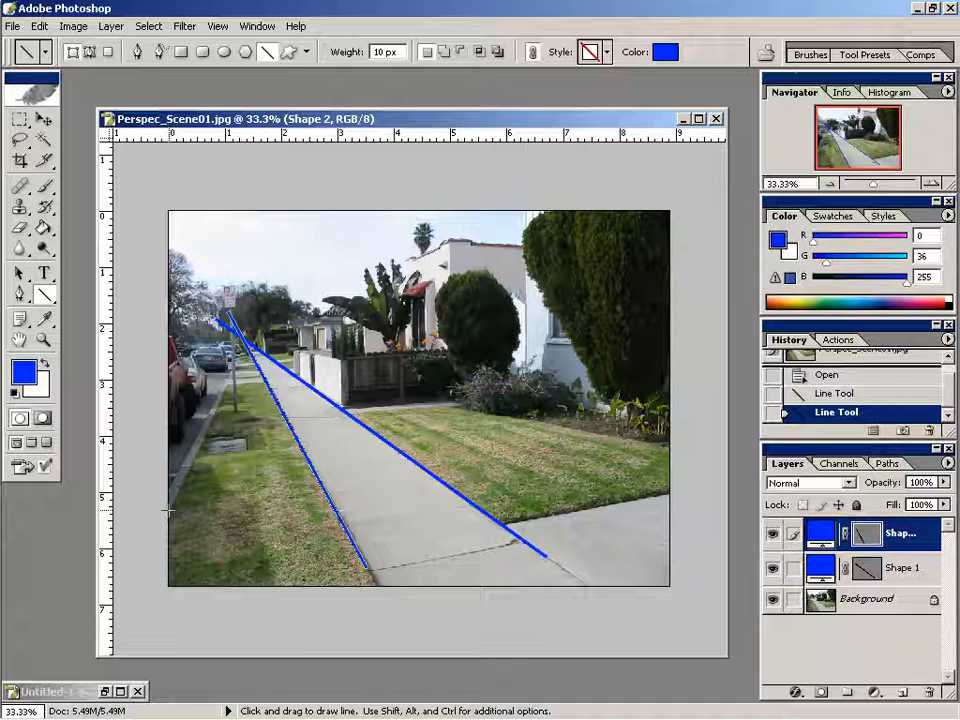
Draw converging blue lines along the curb and the house's roofline, and place a horizontal guide through the vanishing point
drag(168, 508, 266, 293)
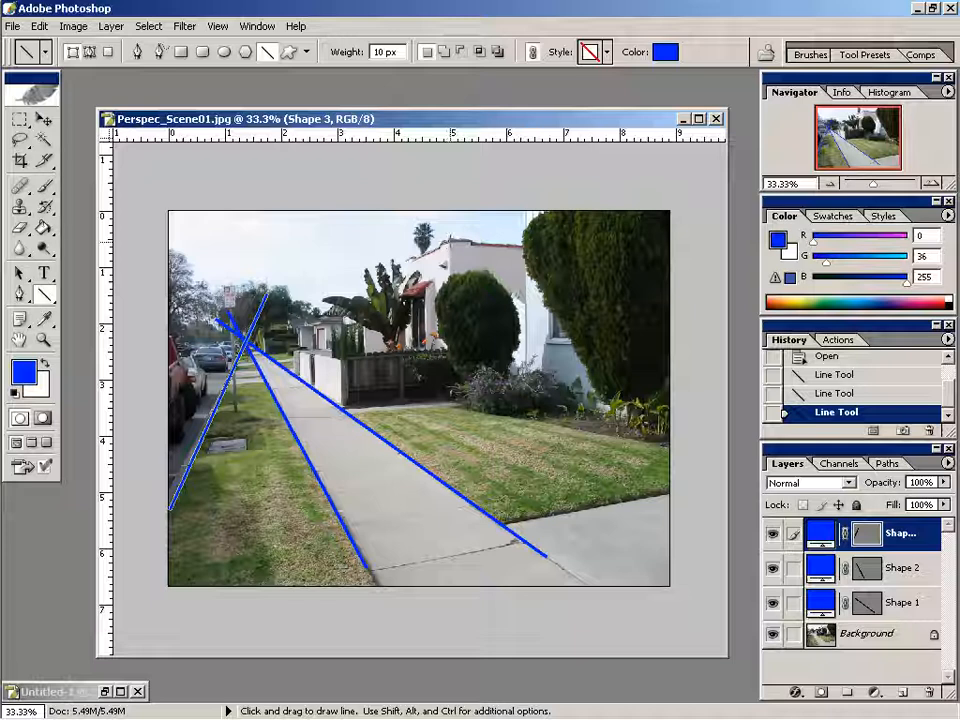
drag(458, 240, 190, 361)
drag(311, 136, 326, 342)
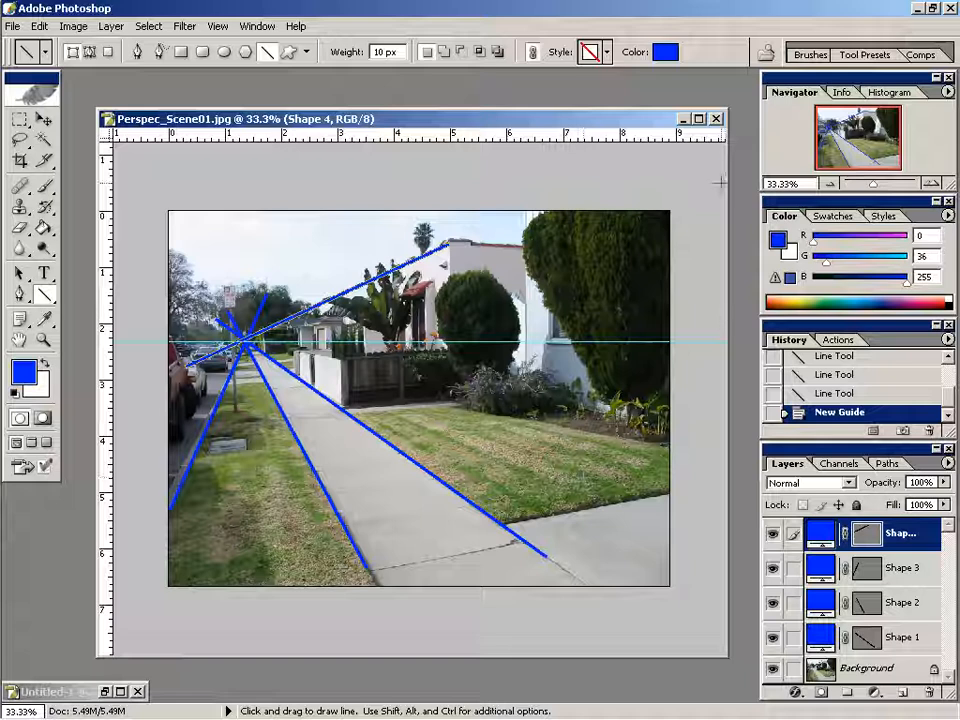
Close Perspec_Scene01.jpg, switch to ACDSee and open the brick dimensions image Prac_Dim01.jpg
click(716, 118)
click(478, 292)
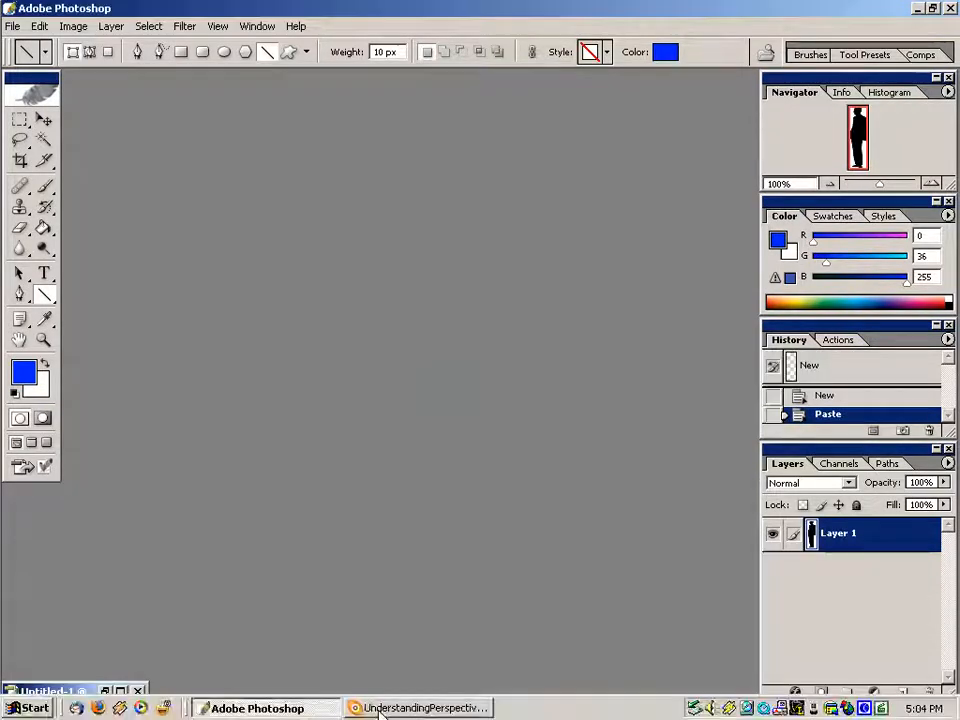
click(381, 712)
click(580, 543)
double_click(580, 543)
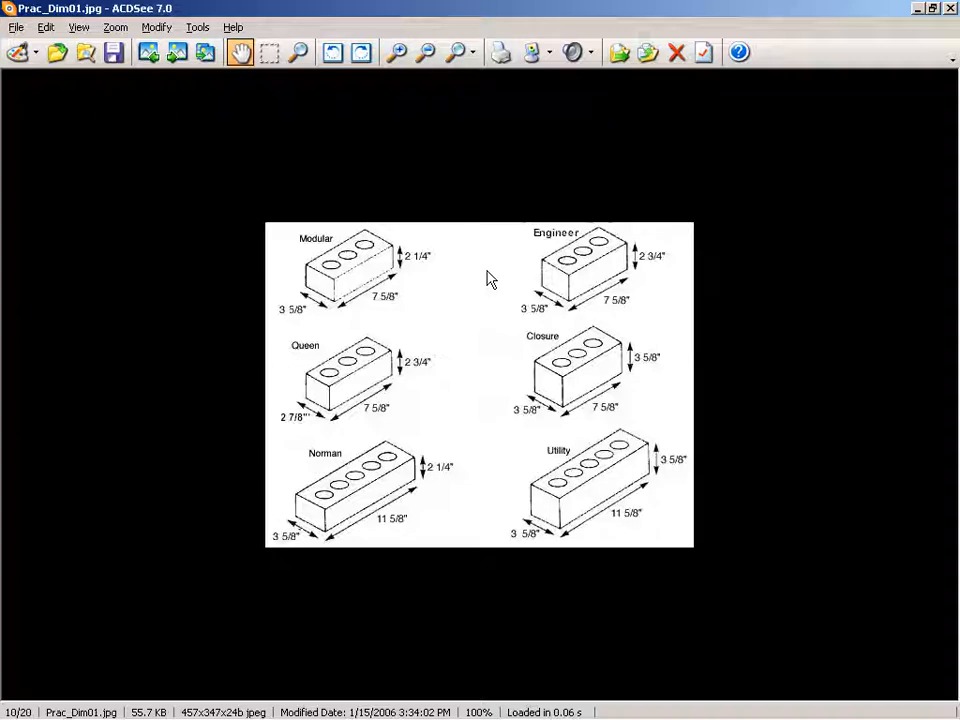
Examine the real-world dimension references Prac_Dim02.jpg through Prac_Dim05.jpg, covering concrete block, window and door, stairs and human figures
scroll(491, 277, down, 1)
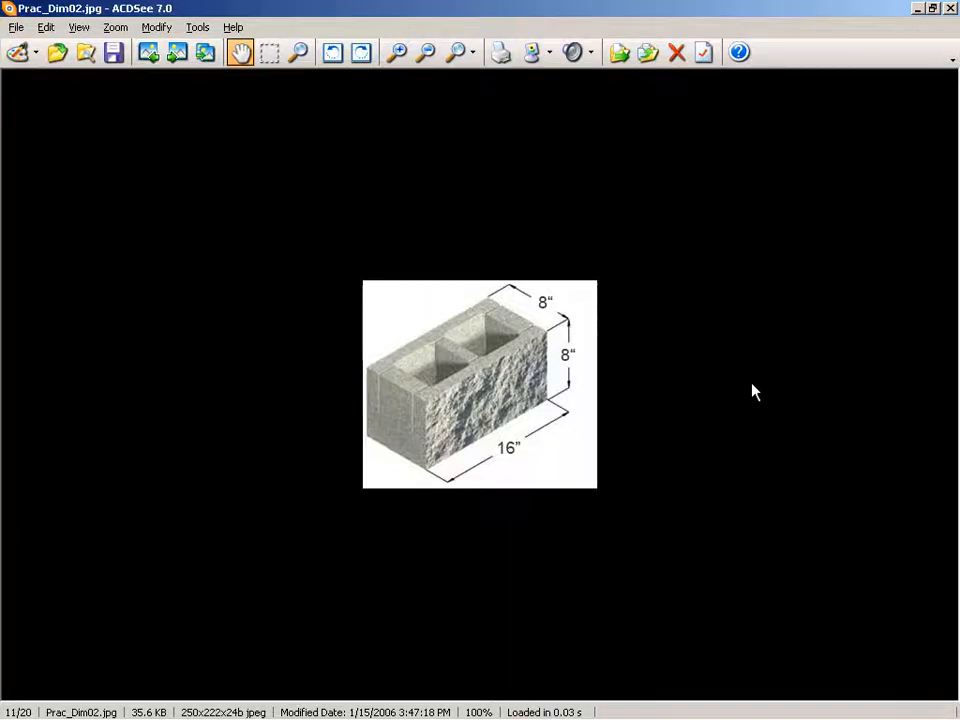
scroll(755, 392, down, 1)
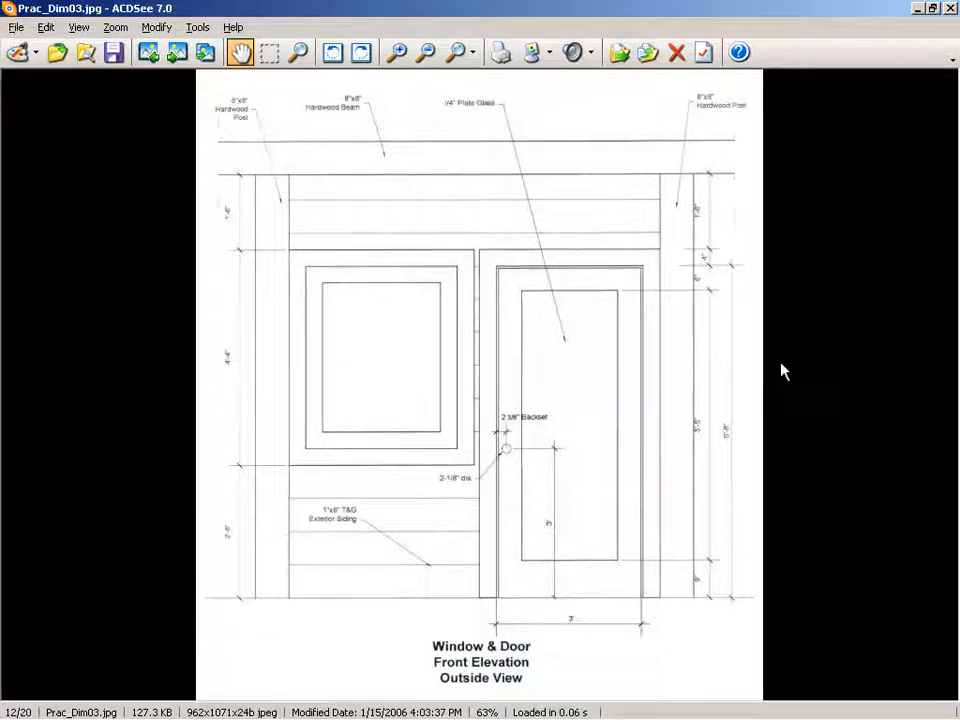
scroll(780, 369, up, 1)
drag(616, 553, 611, 484)
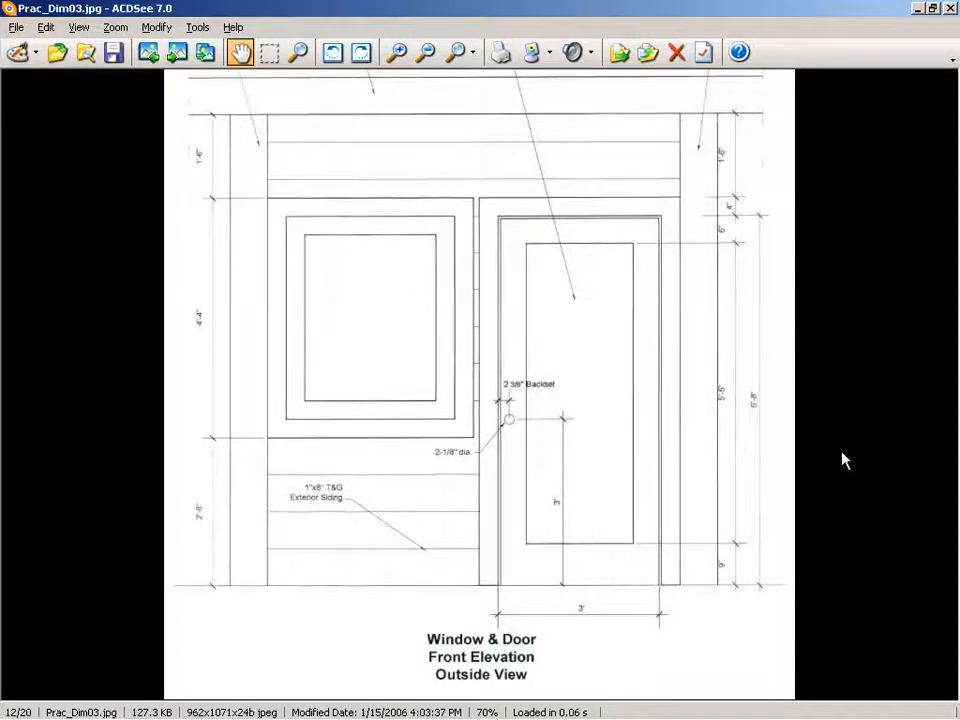
key(Page_Down)
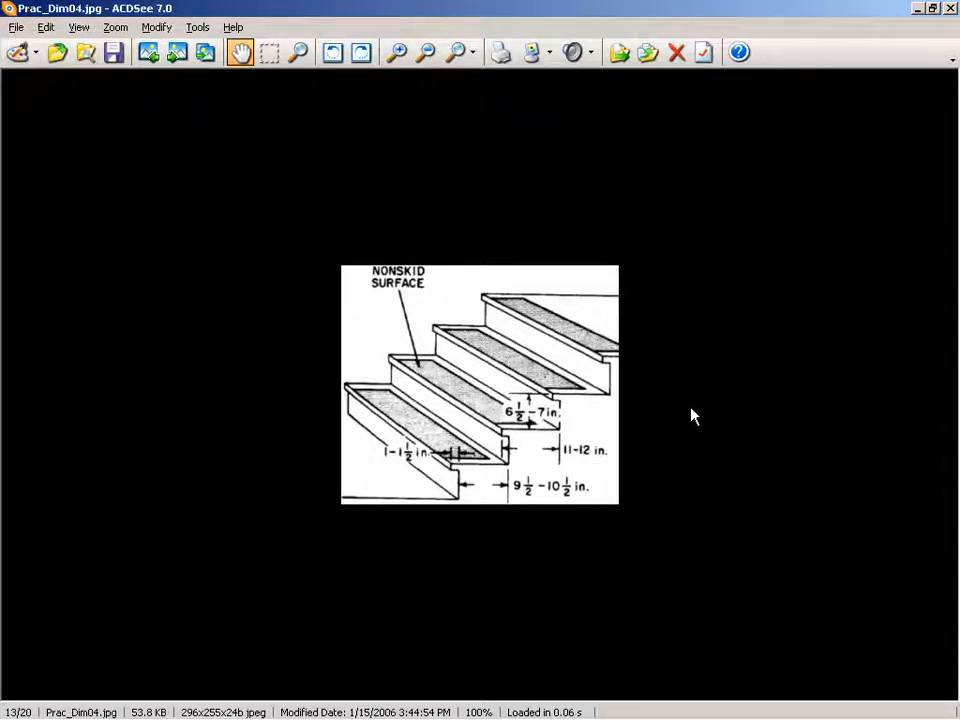
key(Page_Down)
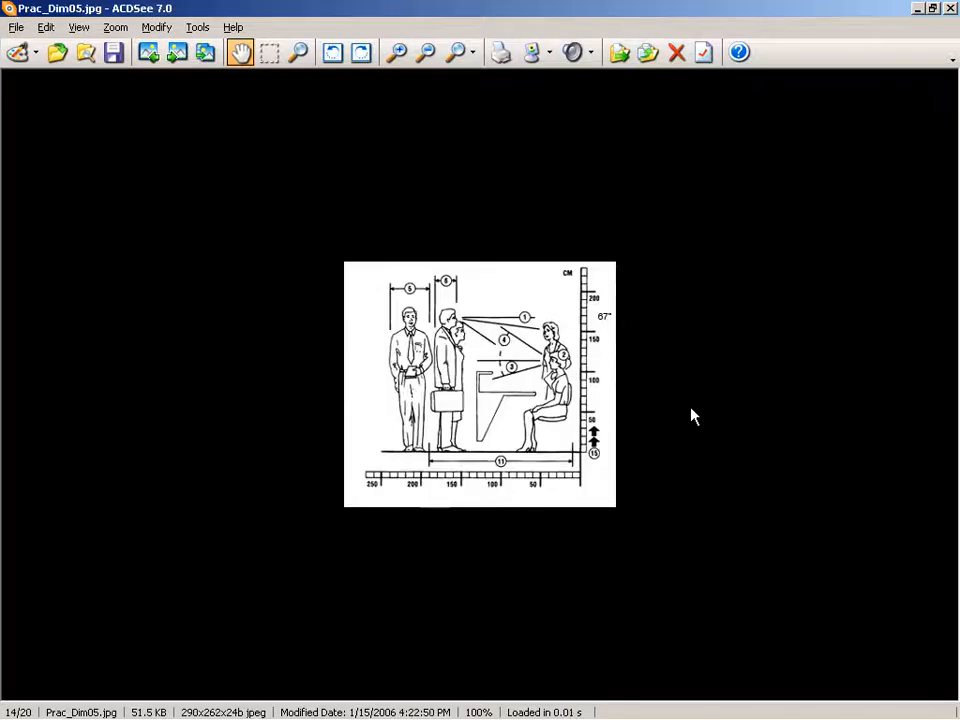
key(plus)
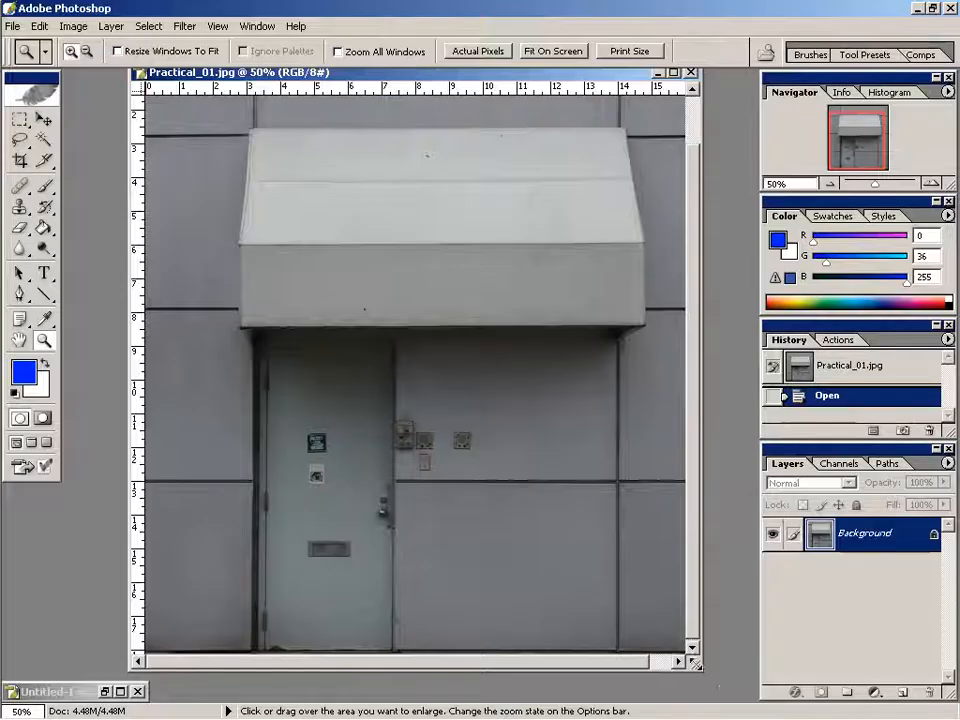
Enlarge the Practical_01.jpg window to show nearly the whole photo and add a new layer above the background
drag(696, 664, 732, 692)
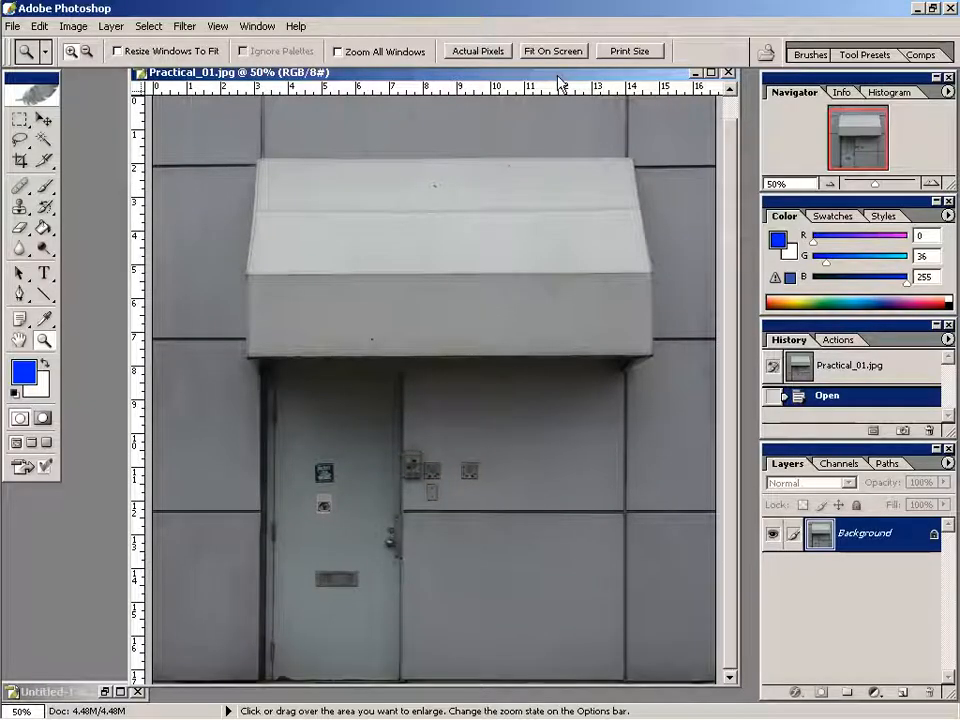
drag(558, 76, 548, 71)
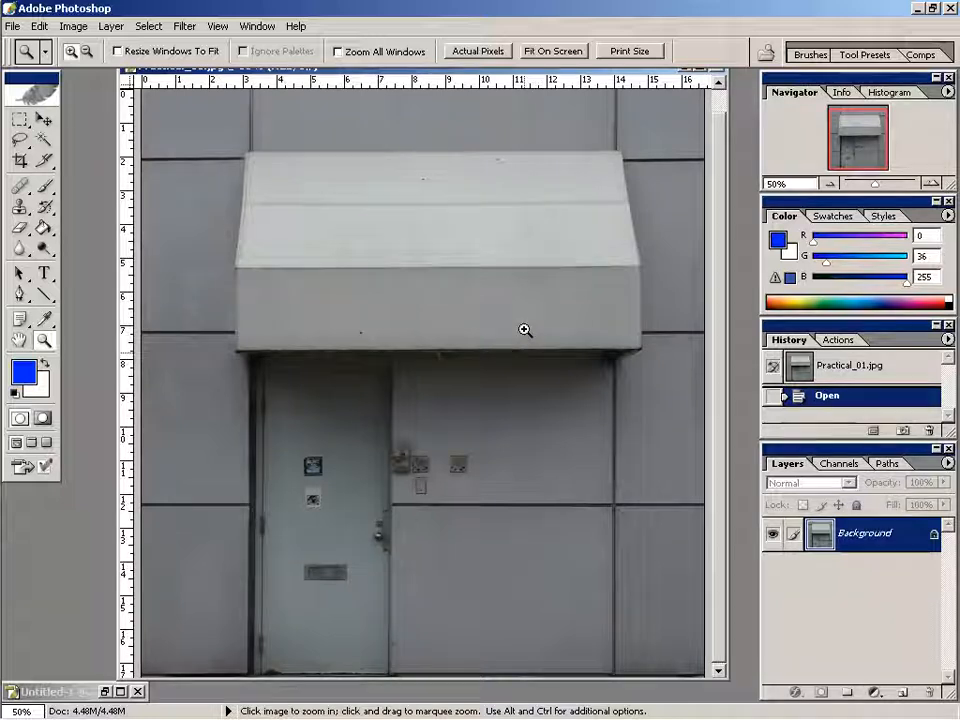
click(902, 693)
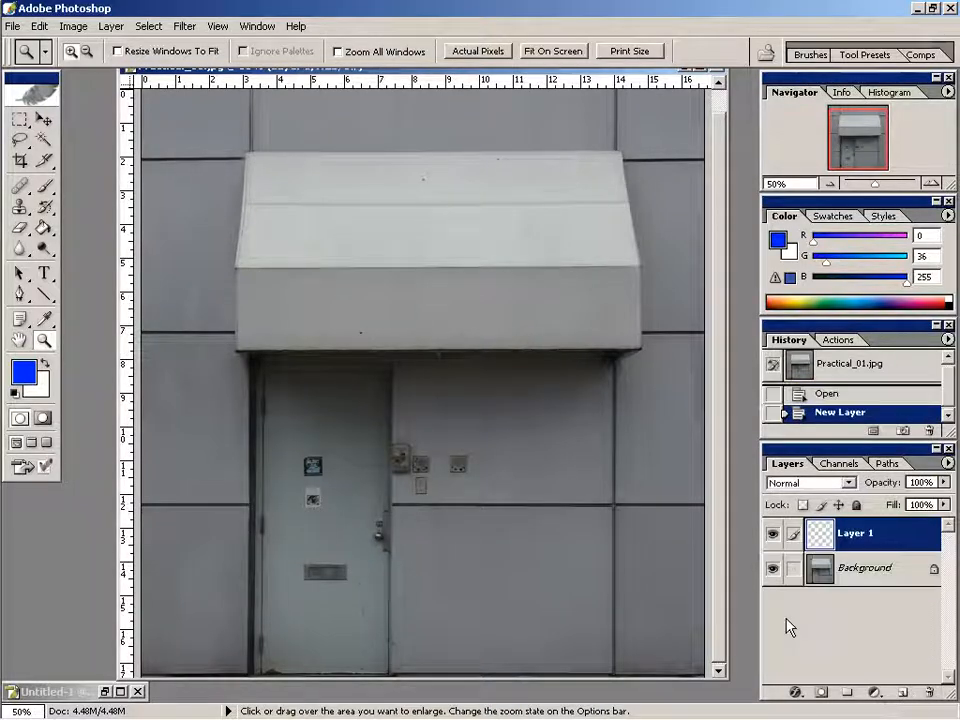
Fill a rectangular area covering the door from its knob down to the ground with blue, and set the layer's blending mode to Screen
click(19, 119)
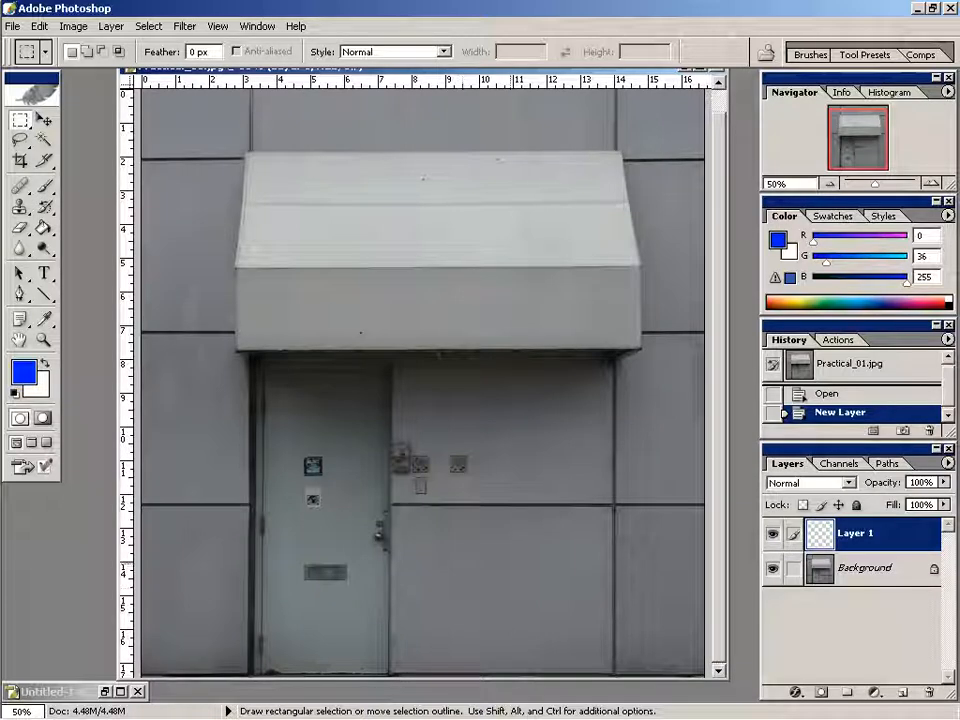
drag(390, 535, 258, 674)
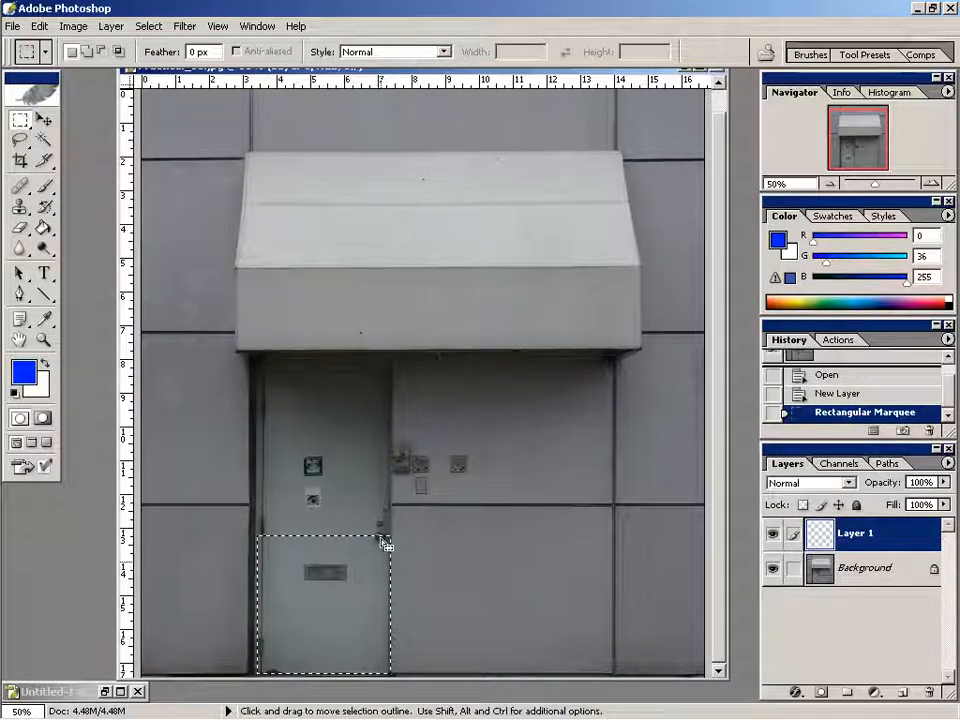
key(g)
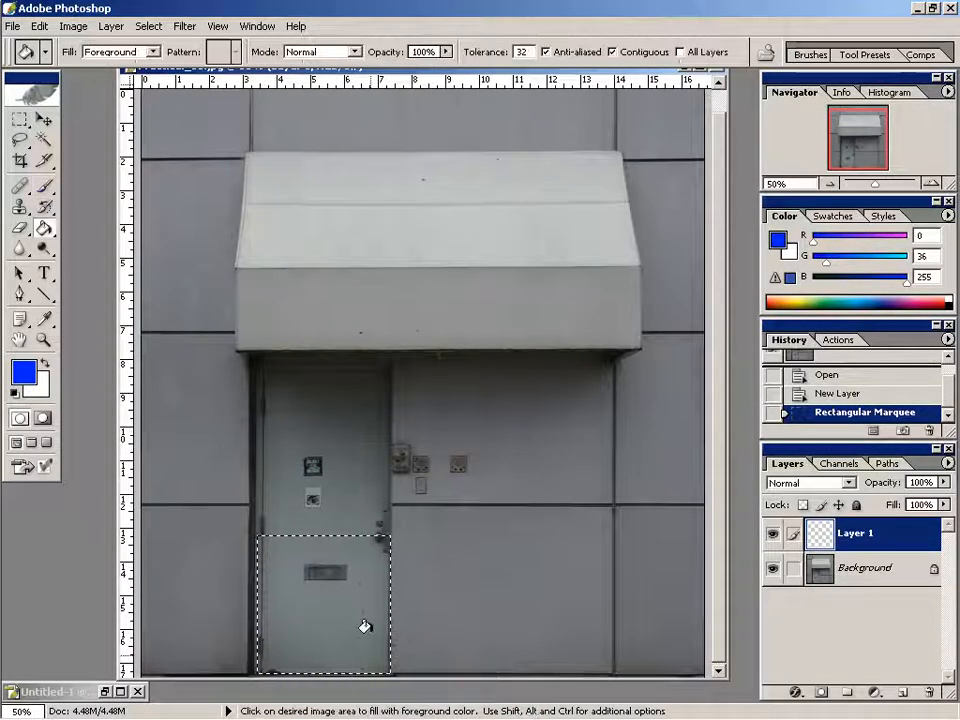
click(365, 626)
key(ctrl+d)
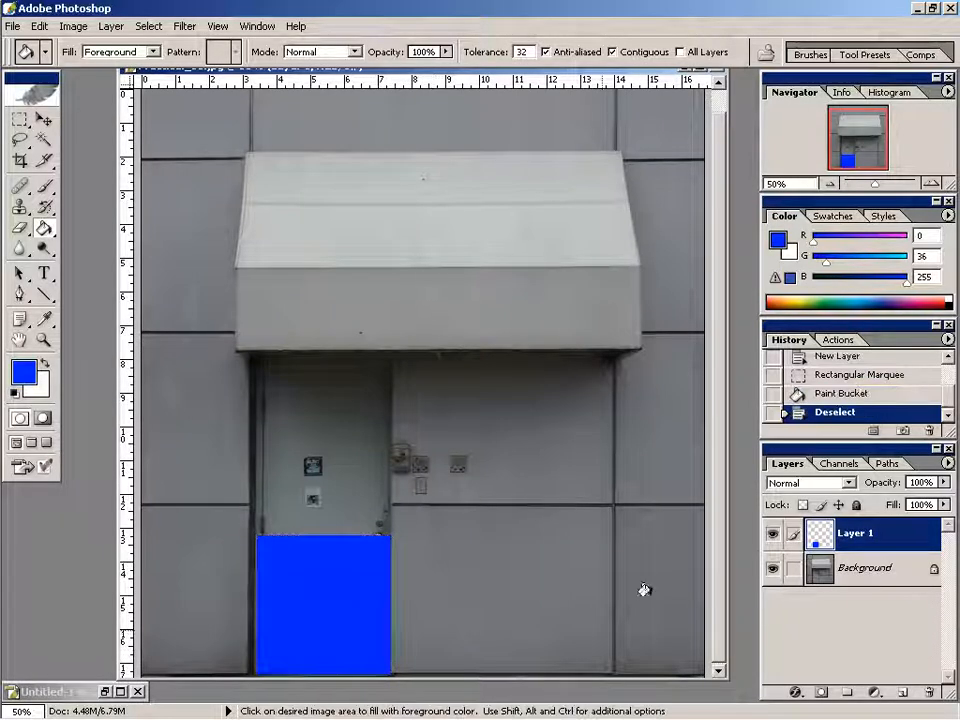
click(843, 490)
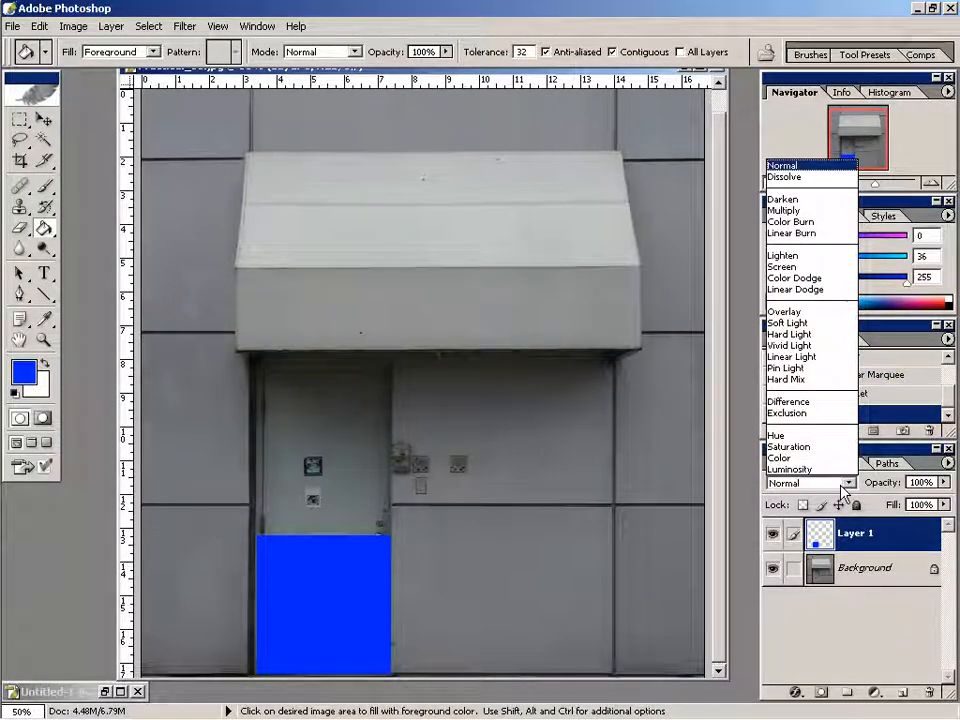
click(793, 266)
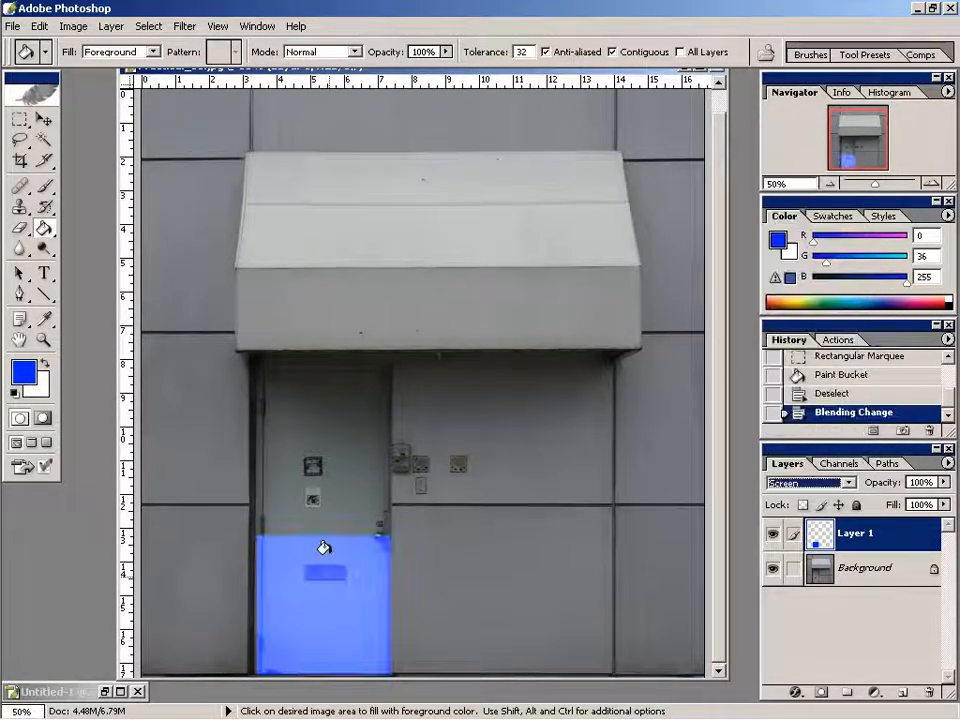
Move the blue rectangle from the door to the lower-right corner of the wall panel beside it, resting on the ground, and deselect it
click(44, 118)
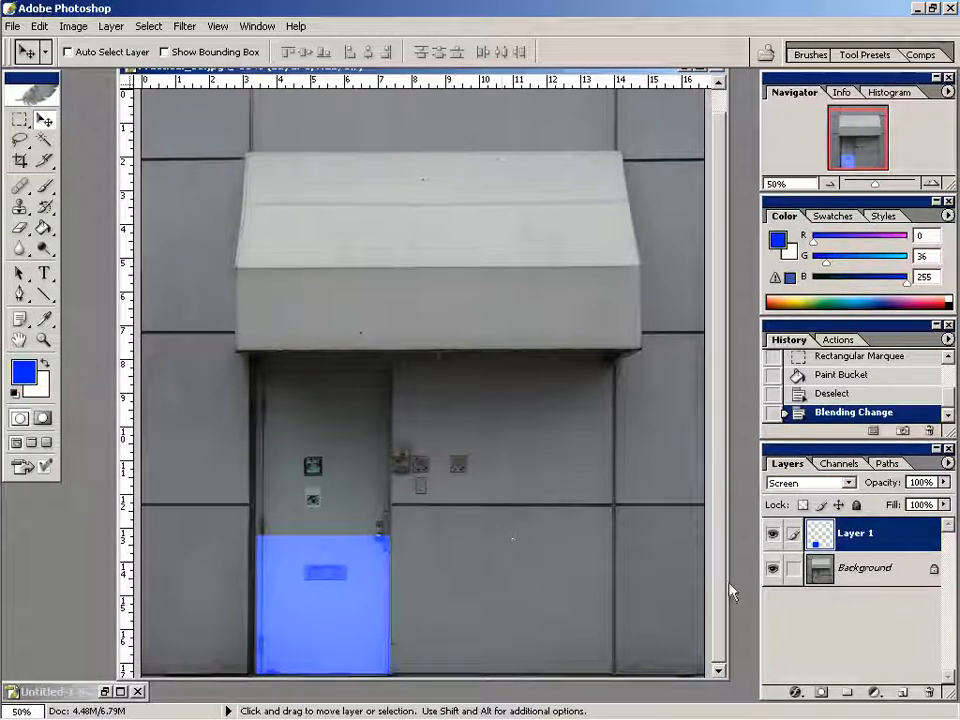
ctrl+click(876, 536)
drag(364, 553, 549, 574)
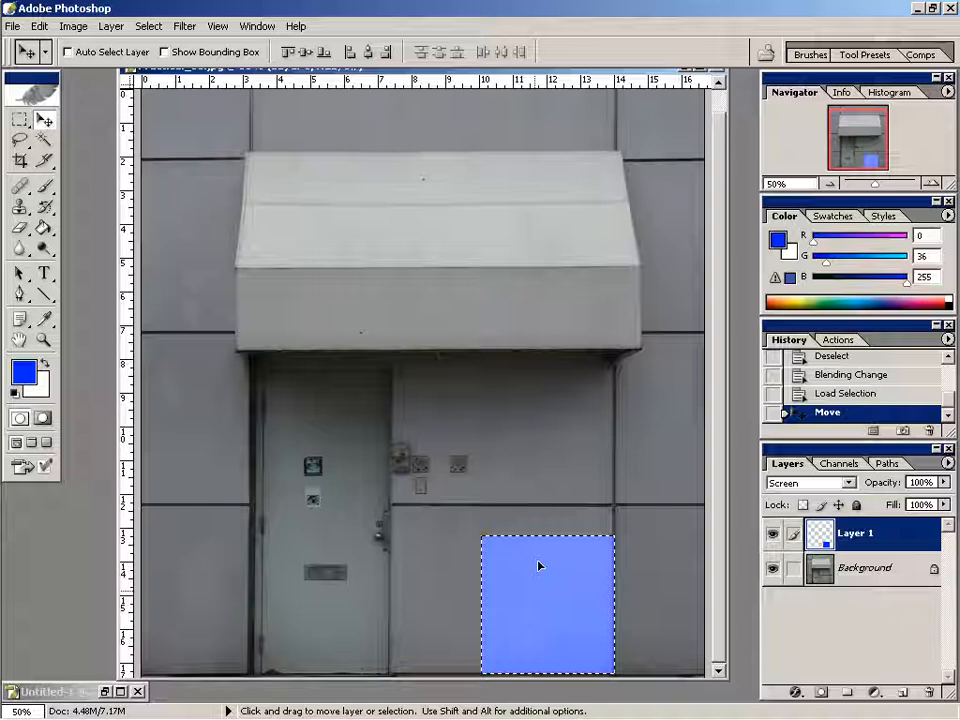
key(ctrl+d)
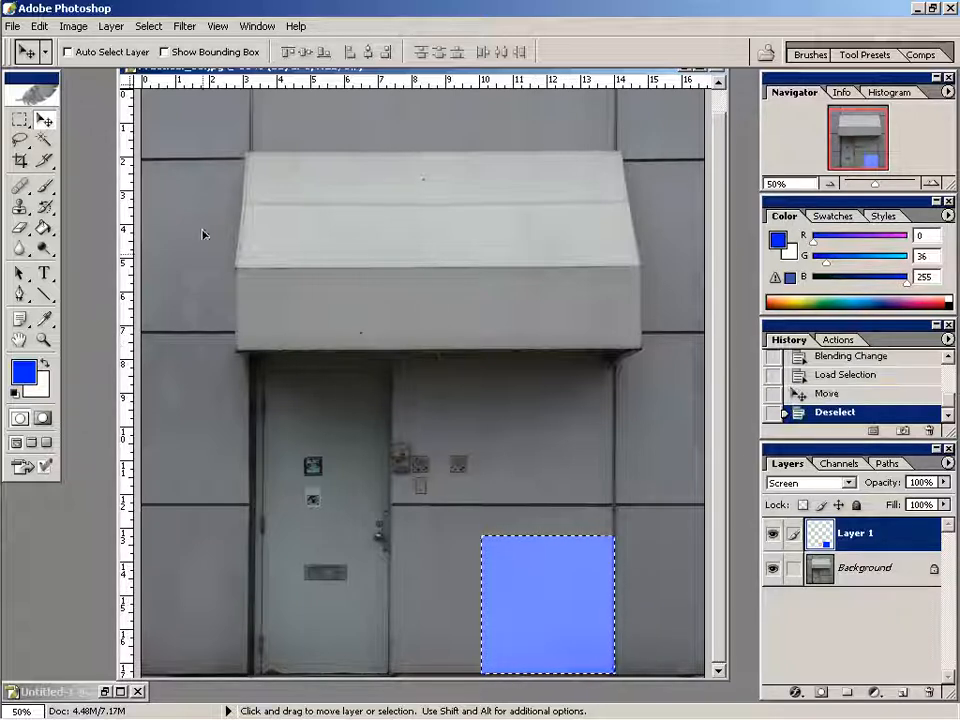
Add two vertical and two horizontal guides that divide the blue rectangle into thirds in both directions
drag(130, 223, 523, 311)
drag(125, 222, 575, 358)
drag(527, 82, 525, 575)
drag(476, 90, 467, 629)
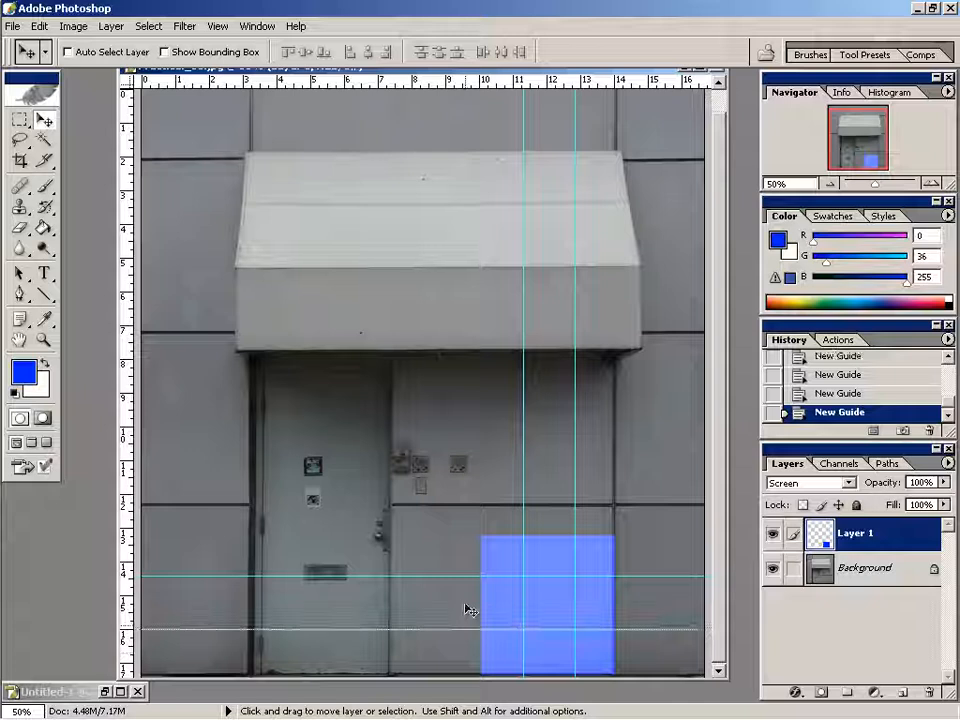
drag(461, 575, 463, 583)
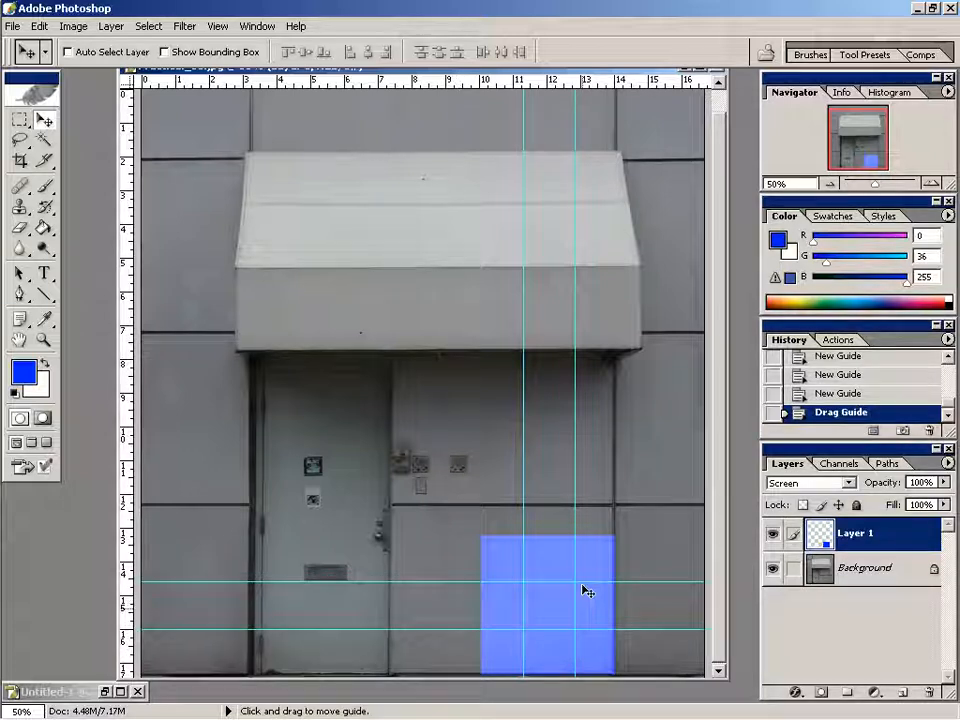
Duplicate a one-third square of the blue rectangle directly above its upper-right corner and deselect it
click(20, 121)
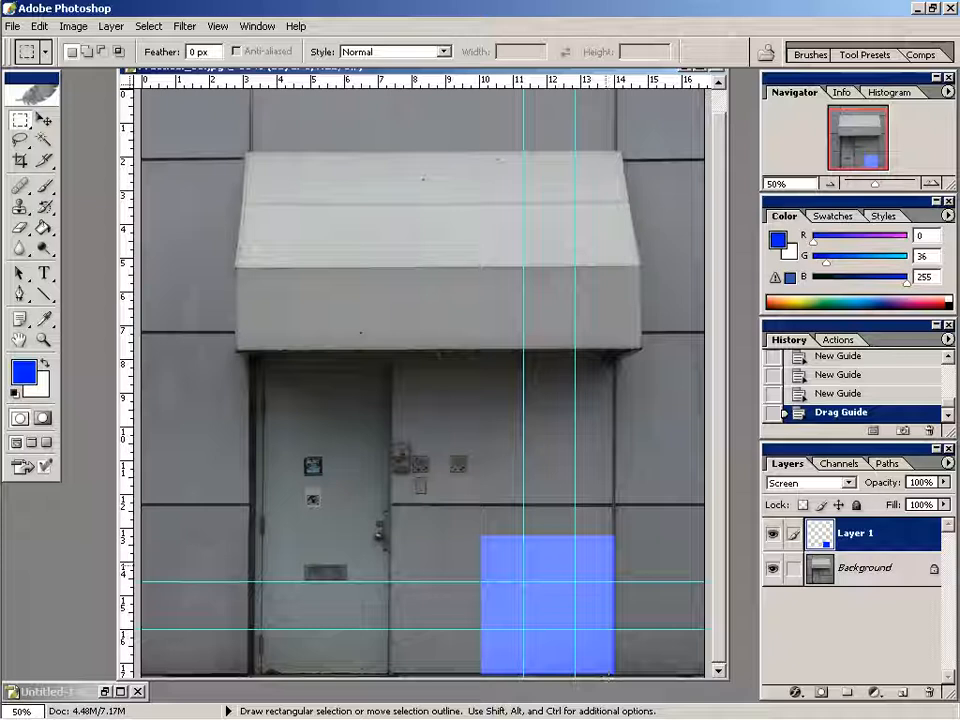
mouse_move(574, 519)
mouse_down()
mouse_move(637, 581)
mouse_move(611, 540)
mouse_move(619, 516)
mouse_move(617, 524)
mouse_up()
key(v)
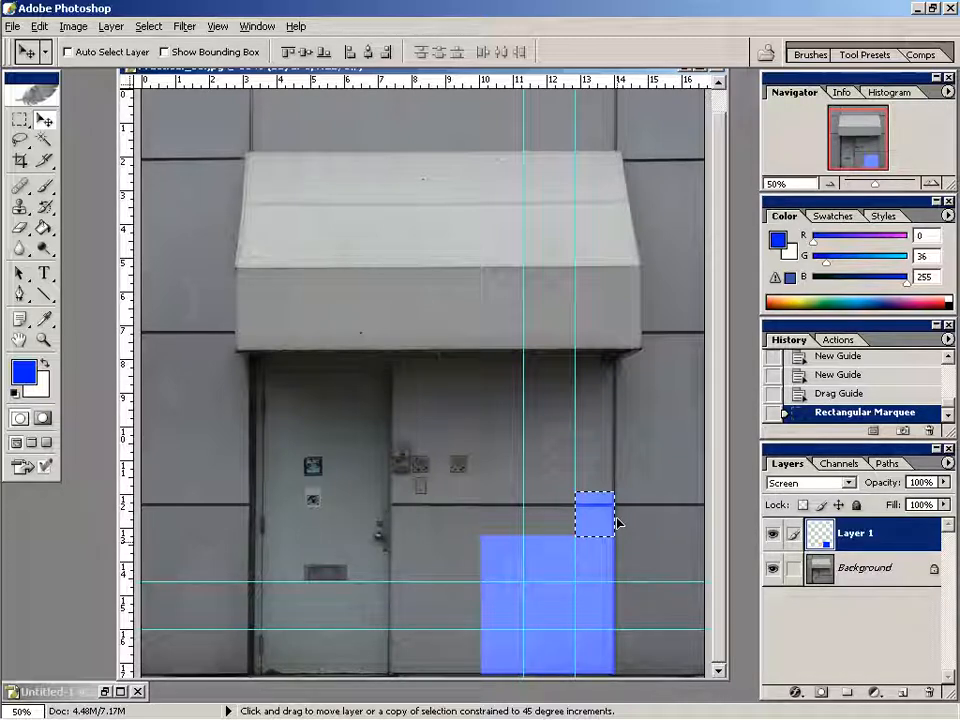
drag(617, 519, 617, 518)
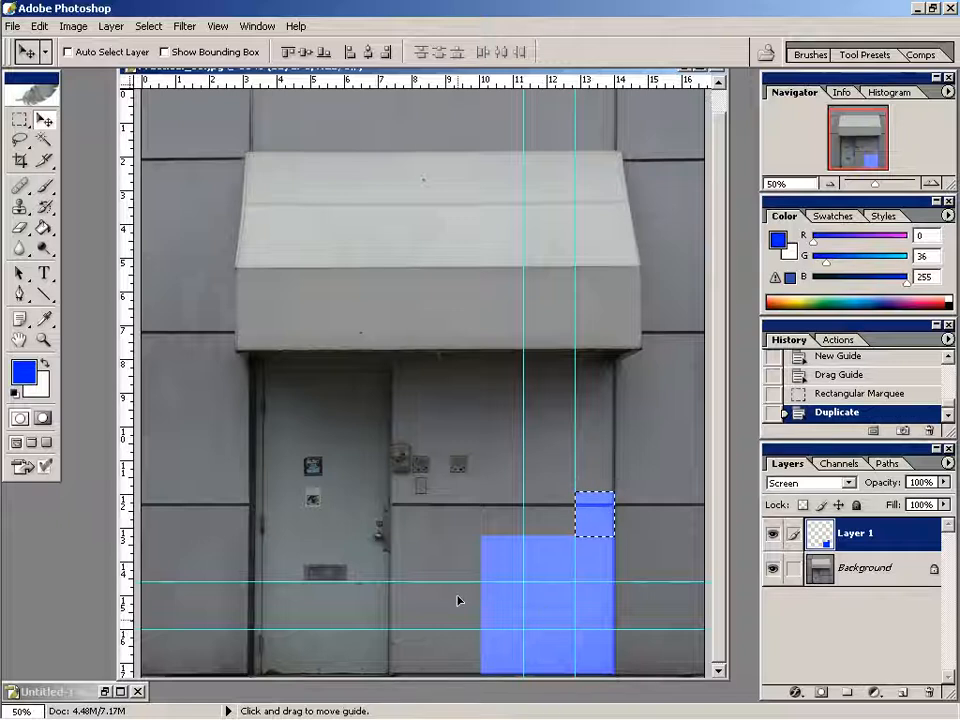
key(ctrl+d)
Duplicate a blue block two thirds wide and one third high into the gap between the blue rectangle and the door edge, then deselect
key(m)
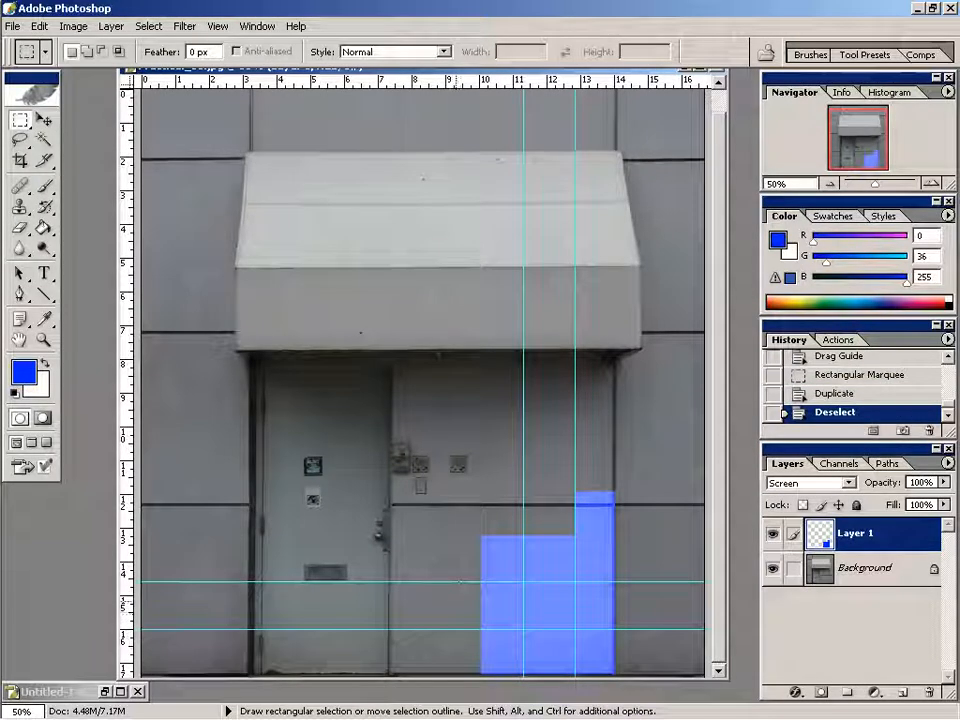
drag(456, 582, 459, 609)
key(v)
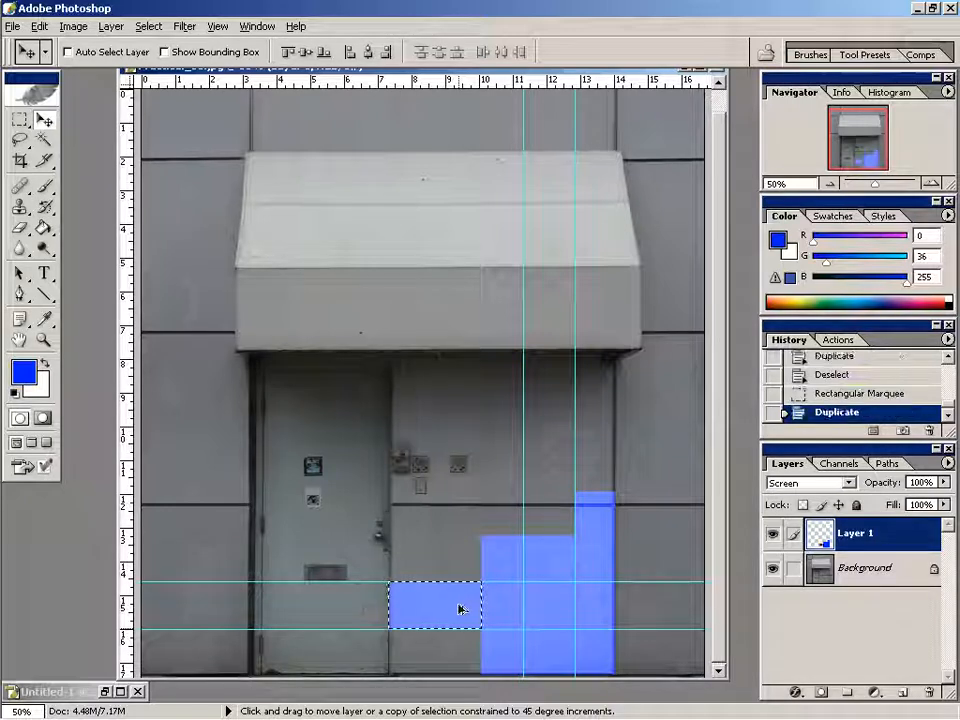
key(ctrl+d)
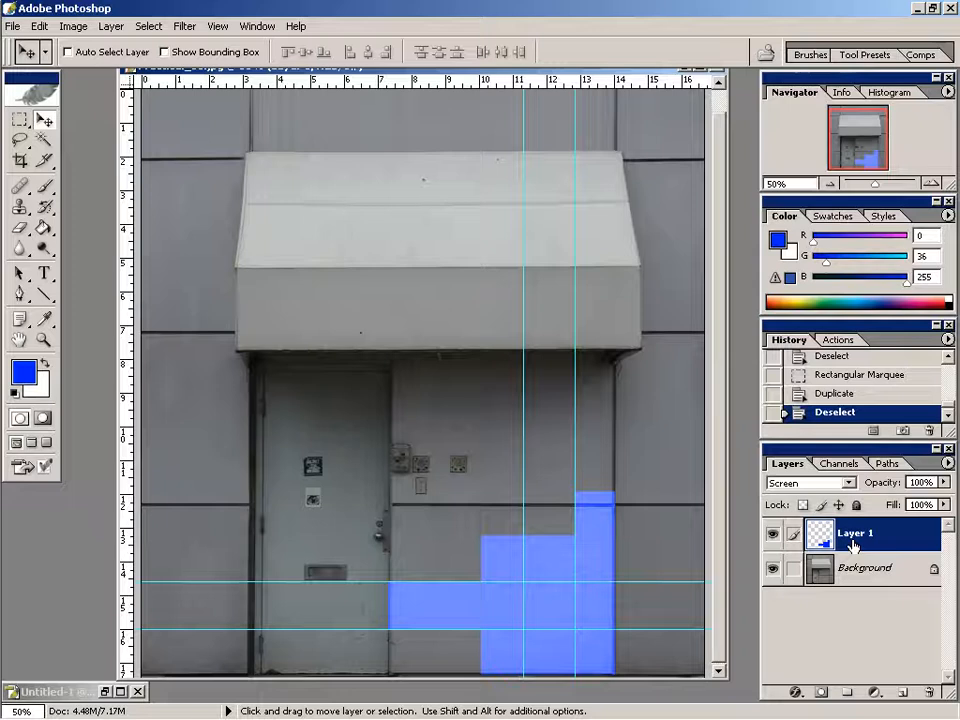
Open Practical_02.jpg from ACDSee in Photoshop and enlarge its view and document window around the house window and brick wall
key(alt+Tab)
mouse_move(411, 713)
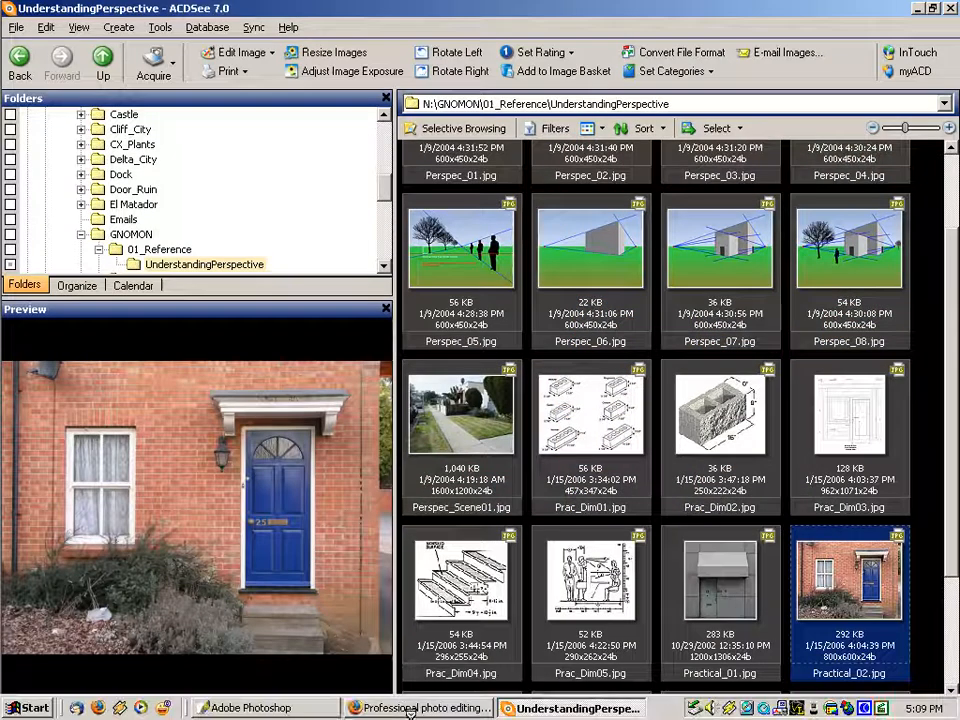
click(296, 707)
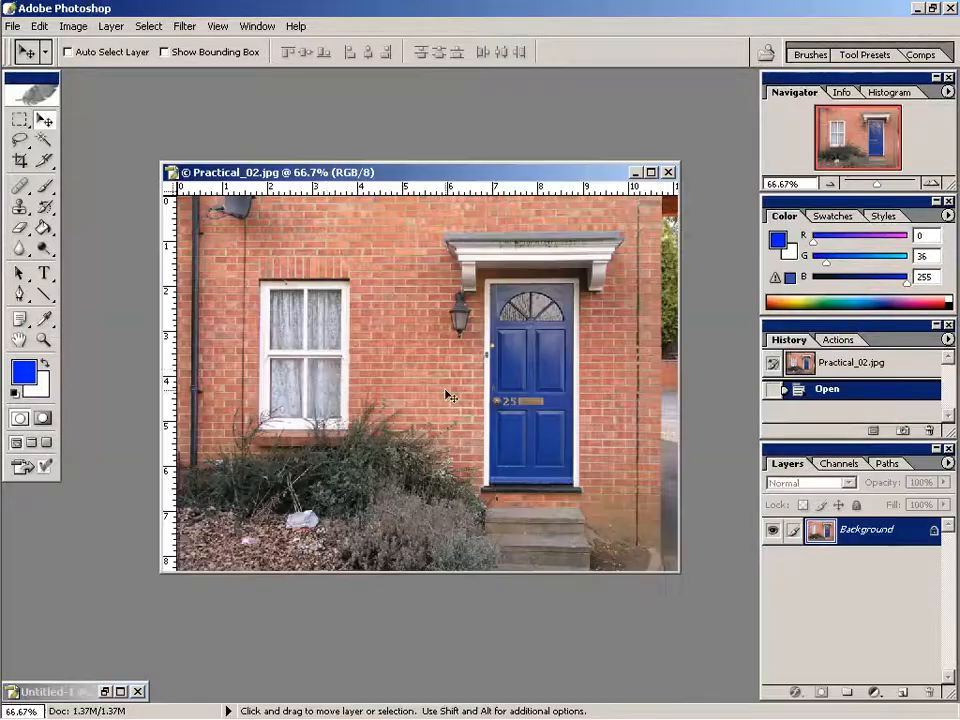
key(z)
drag(230, 480, 412, 480)
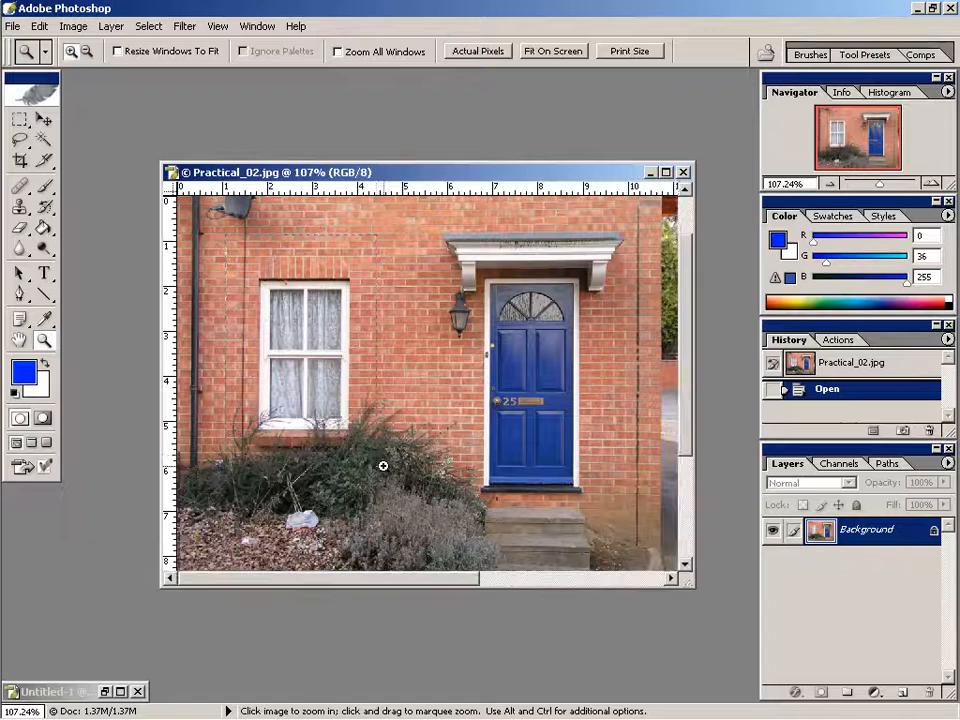
drag(695, 601, 726, 676)
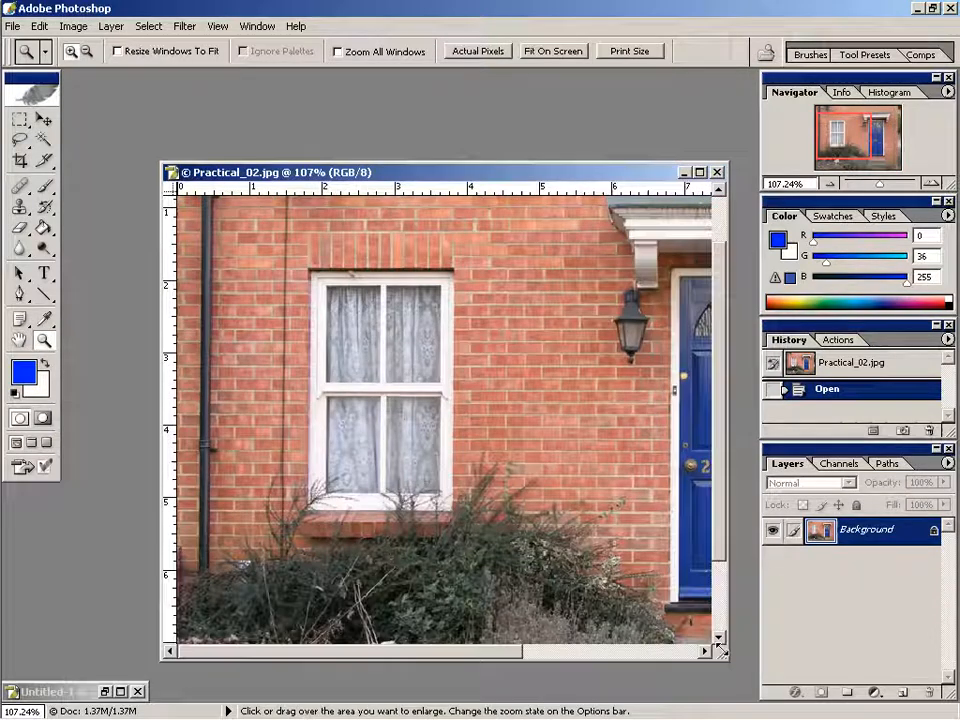
drag(328, 182, 309, 182)
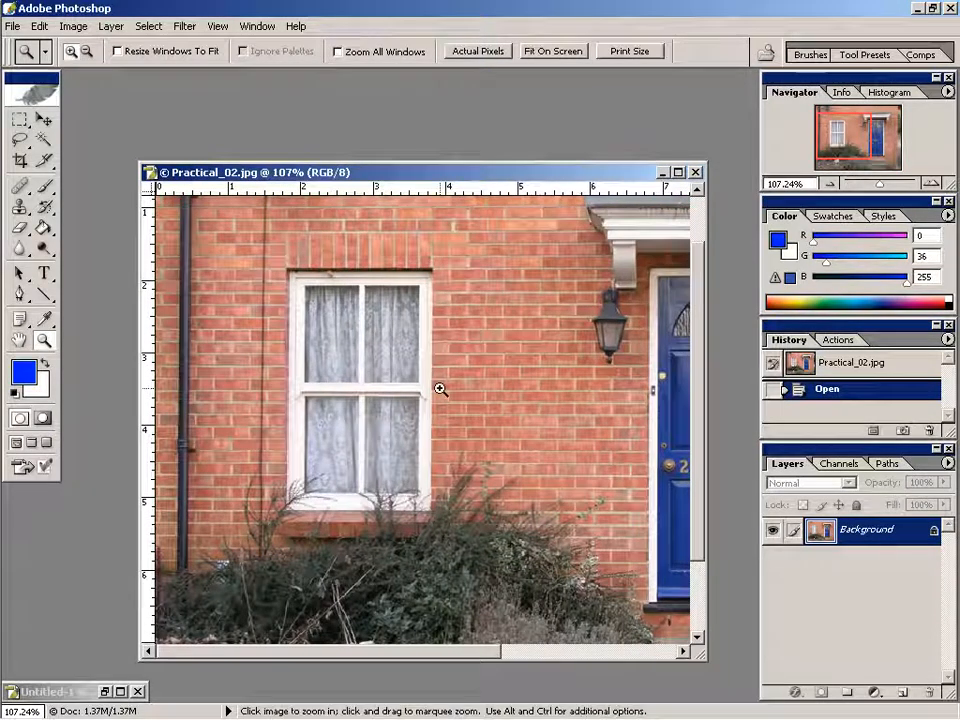
Select a single brick in the wall between the window and the lamp and rotate it 90° in place
click(460, 336)
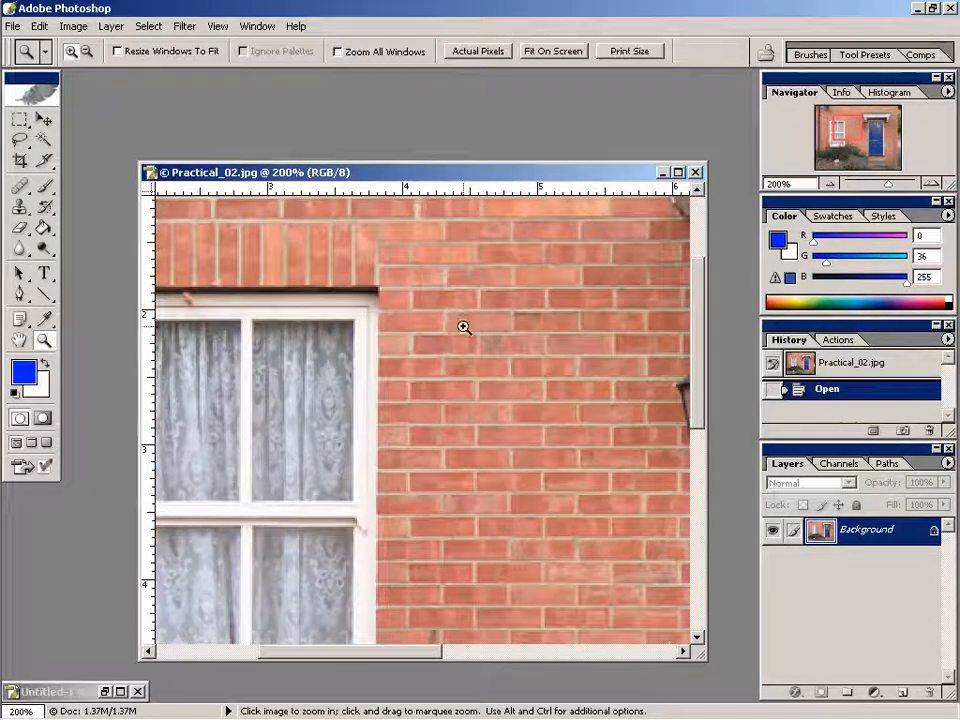
drag(704, 390, 699, 418)
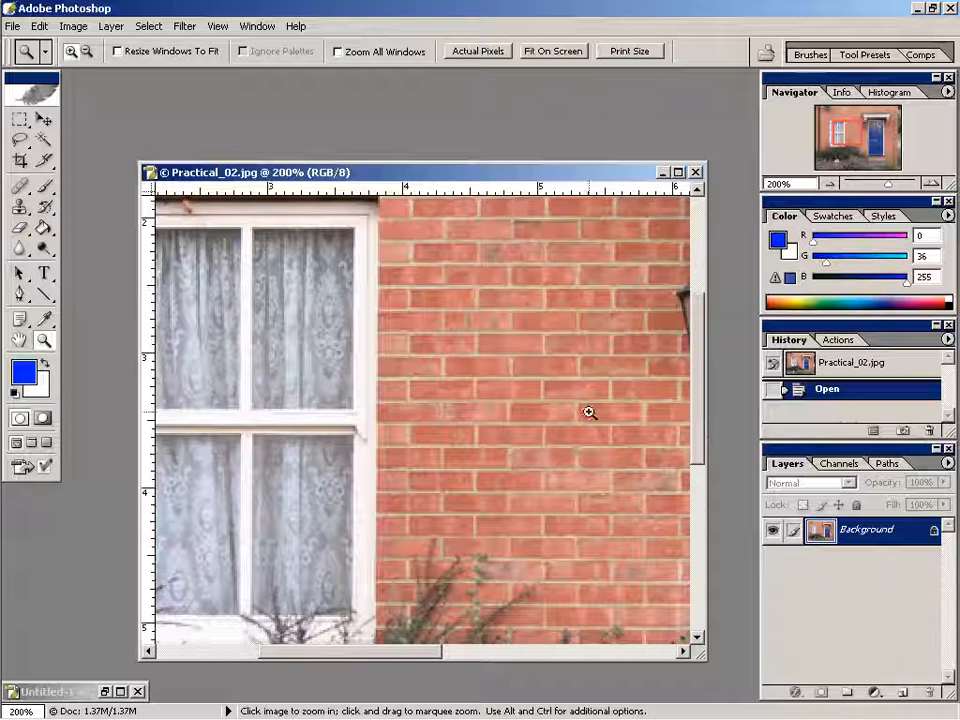
click(521, 388)
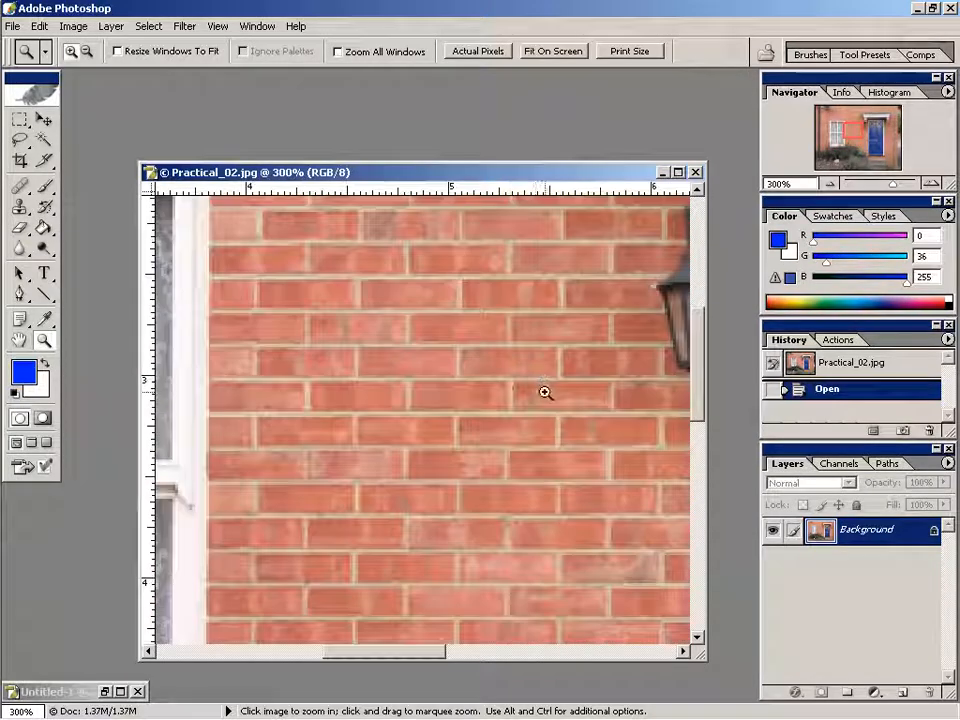
key(m)
drag(410, 412, 508, 408)
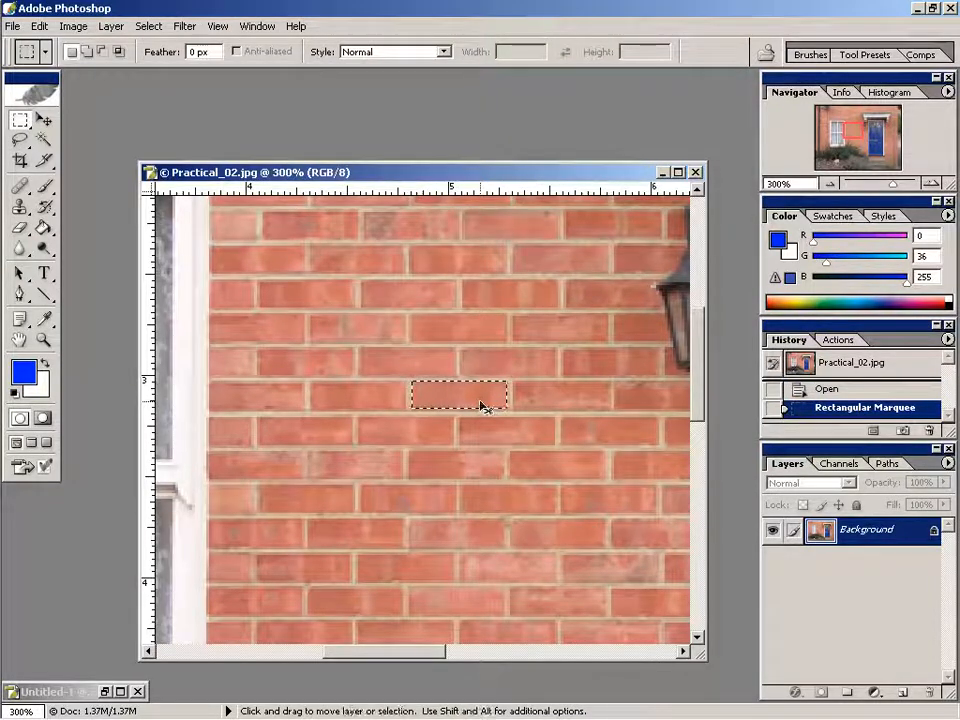
key(ctrl+t)
drag(513, 382, 486, 461)
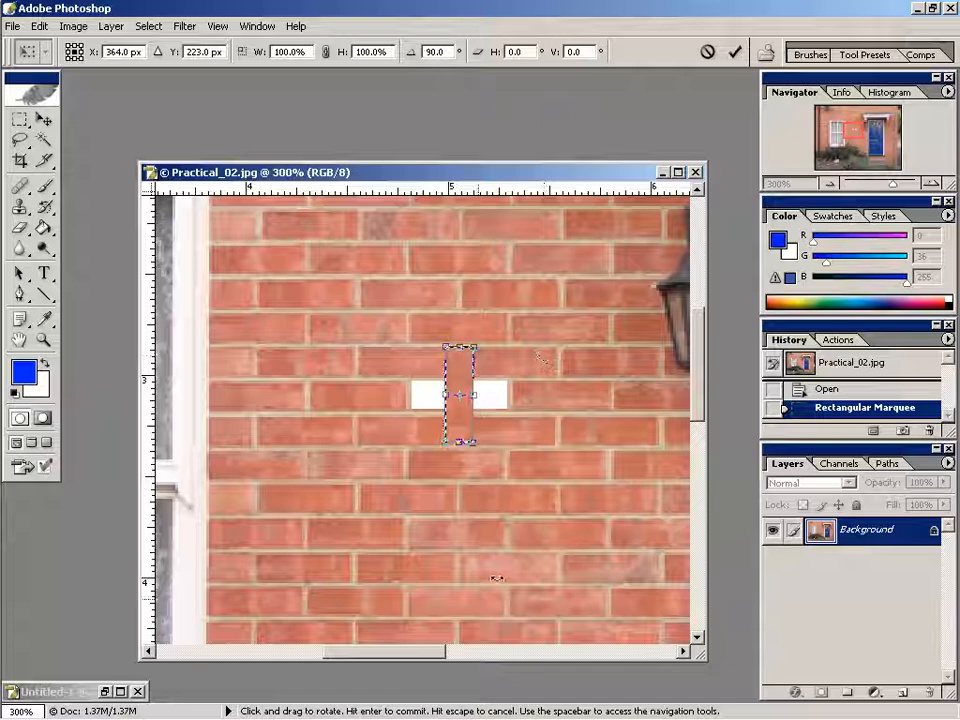
drag(431, 651, 291, 648)
key(Return)
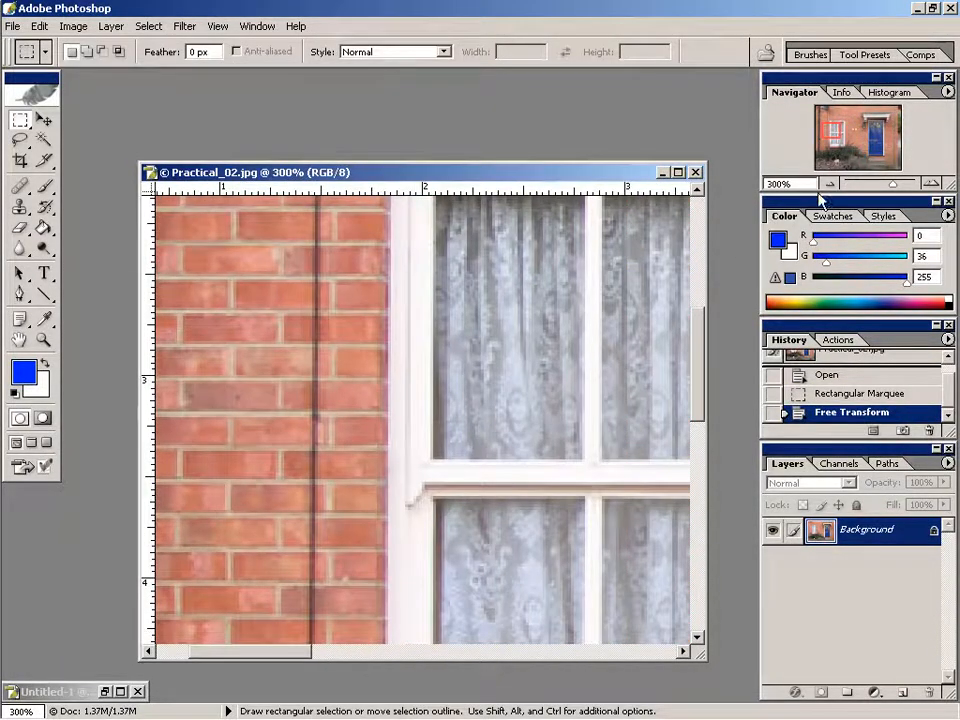
Examine the full height of the house window against the neighbouring brick courses at 200% zoom
click(830, 183)
drag(693, 337, 693, 357)
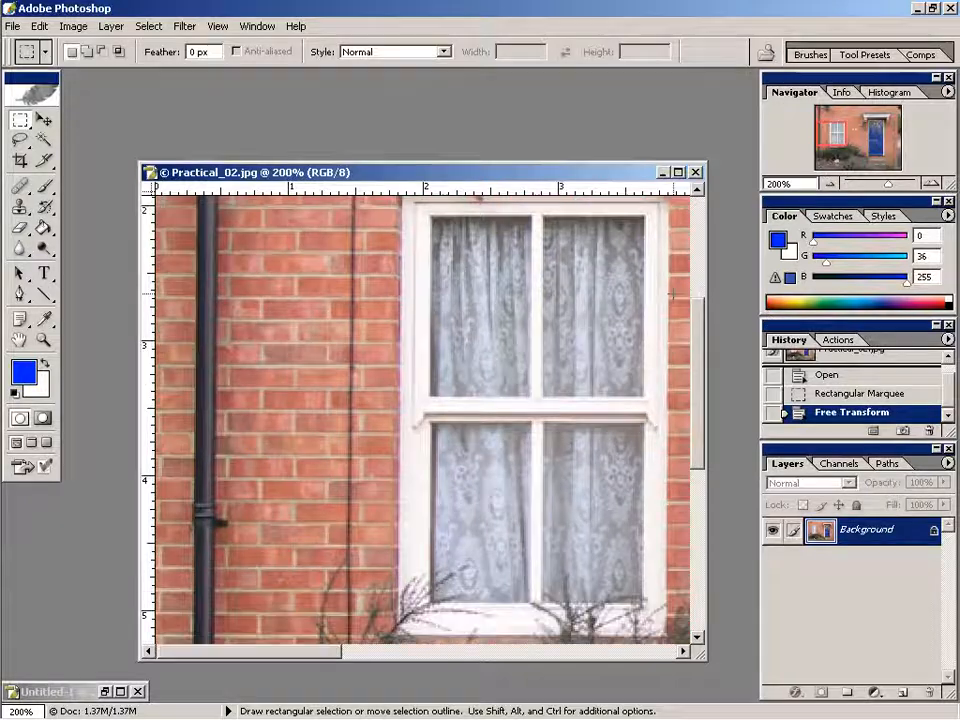
drag(593, 161, 591, 108)
drag(700, 288, 698, 272)
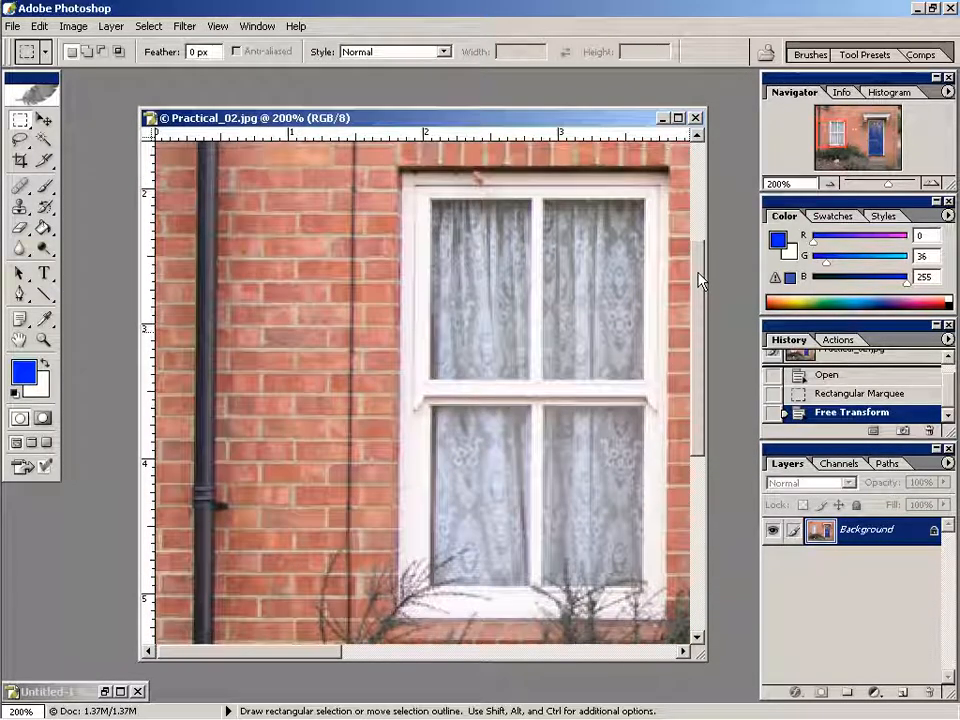
key(v)
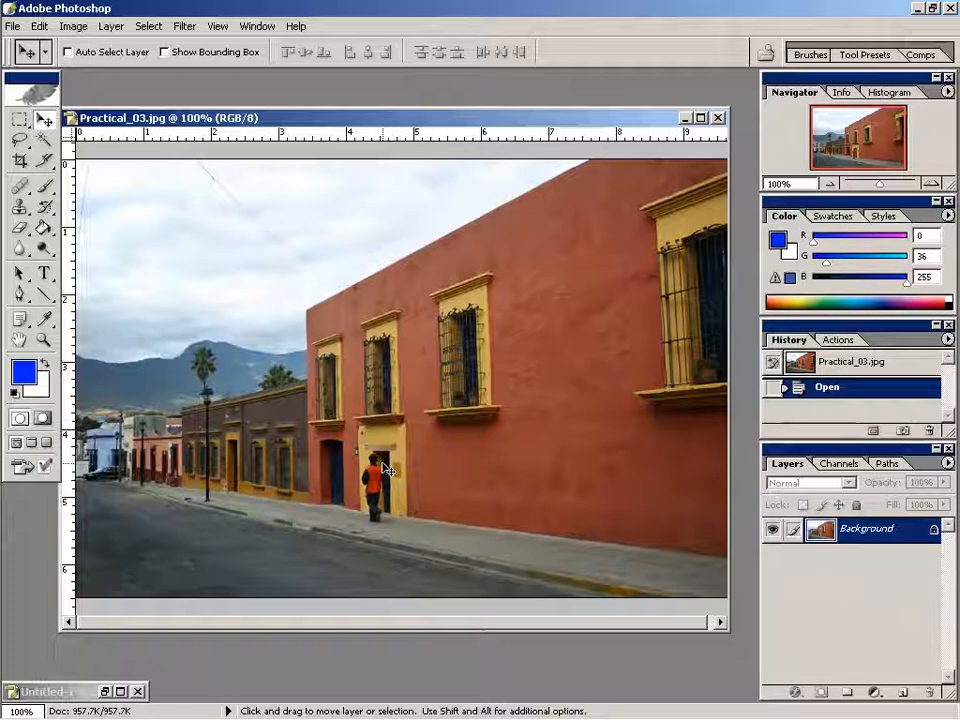
Select the standing person in Practical_03.jpg, stack three copies straight up the building facade, and deselect
click(19, 118)
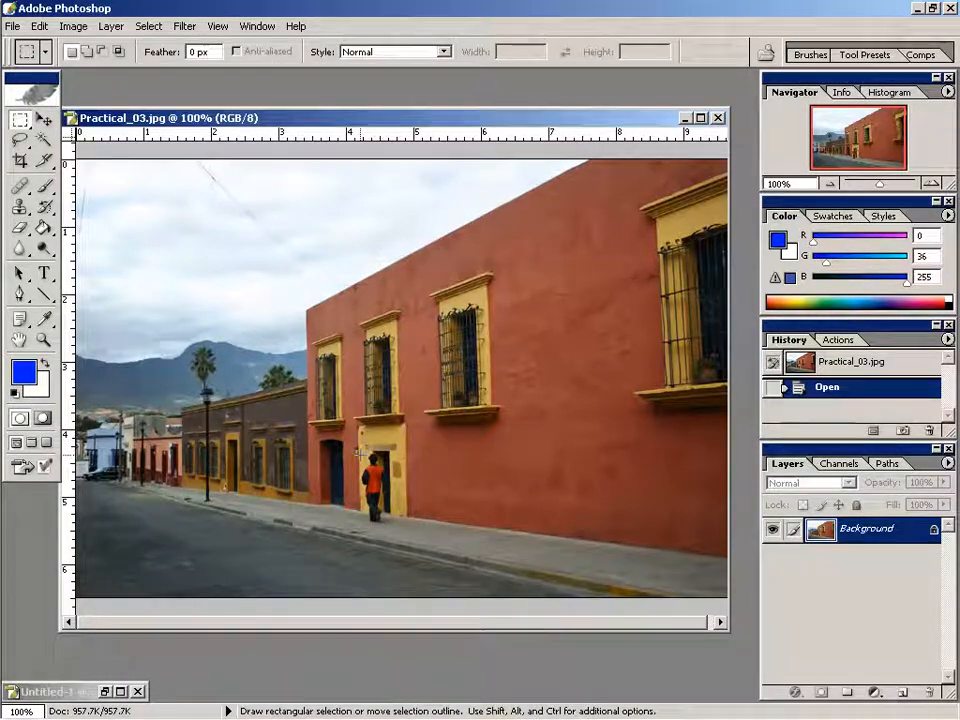
drag(355, 452, 393, 294)
key(v)
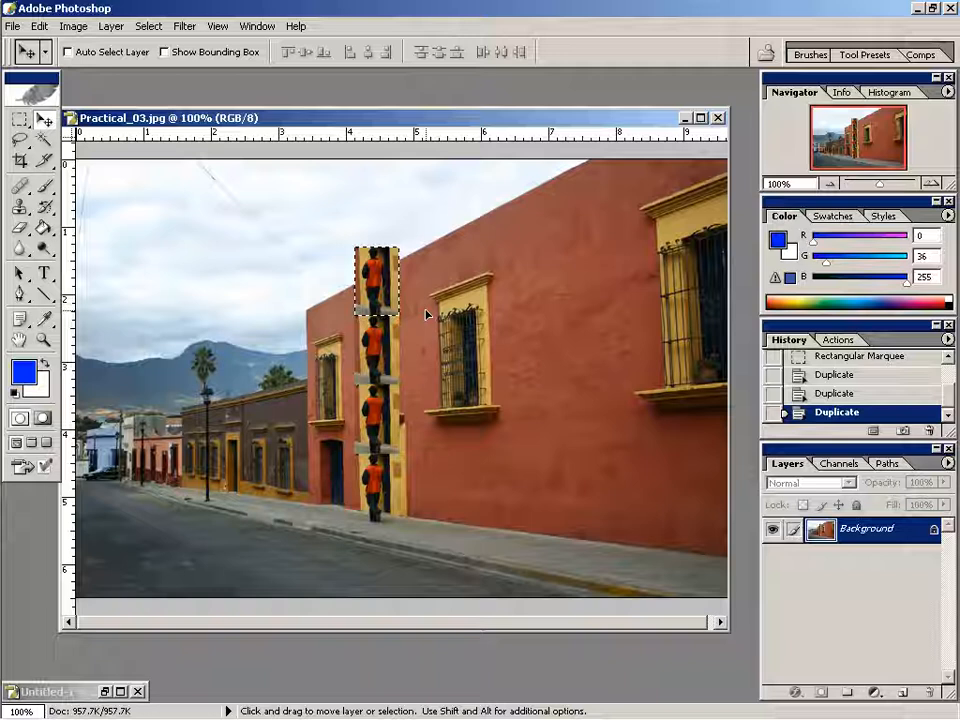
key(ctrl+d)
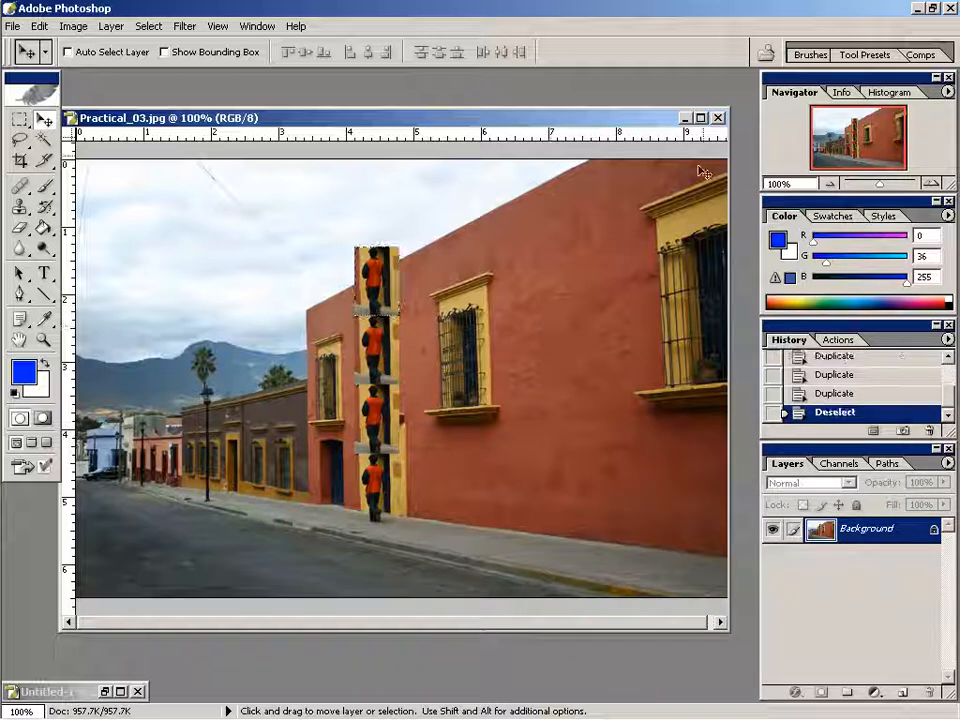
Close Practical_03.jpg without saving, and switch to ACDSee to view the concrete block enclosure photo Practical_04.jpg
key(ctrl+w)
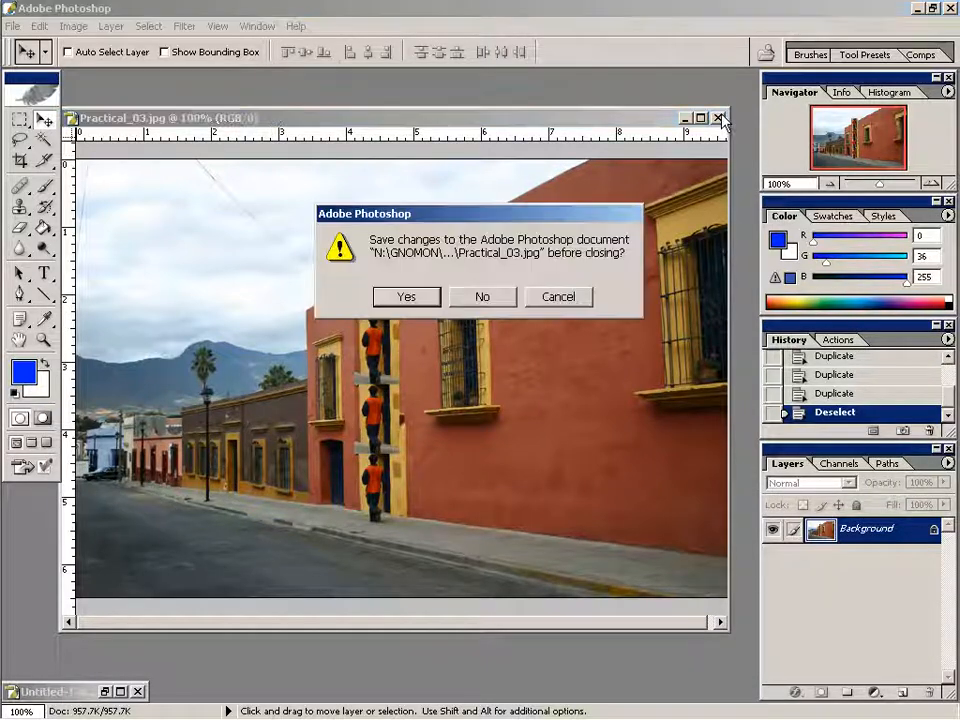
click(504, 300)
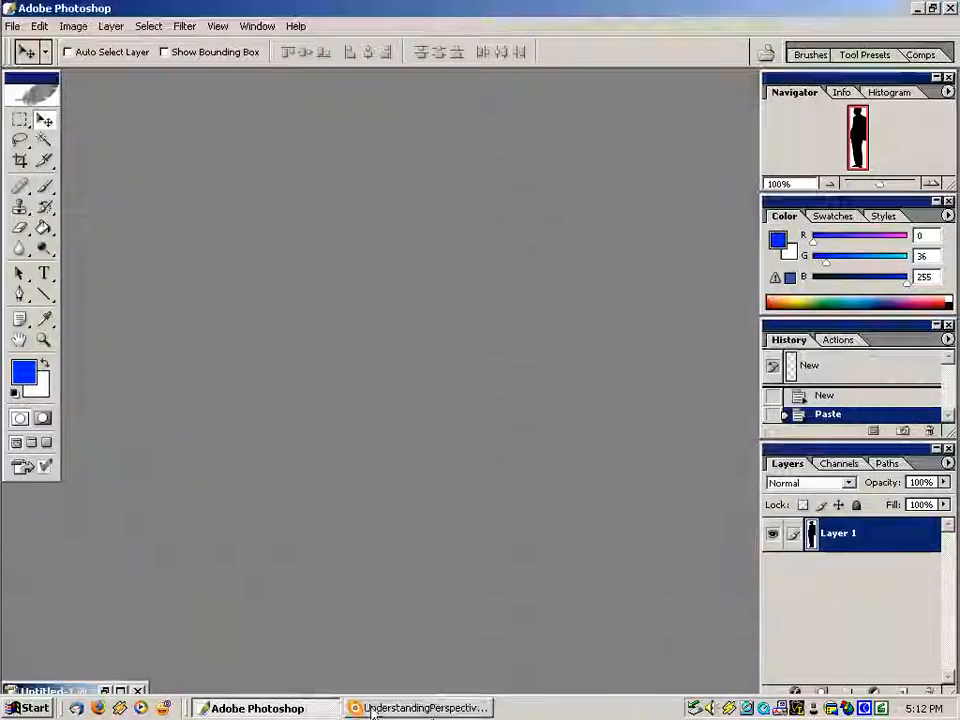
click(372, 709)
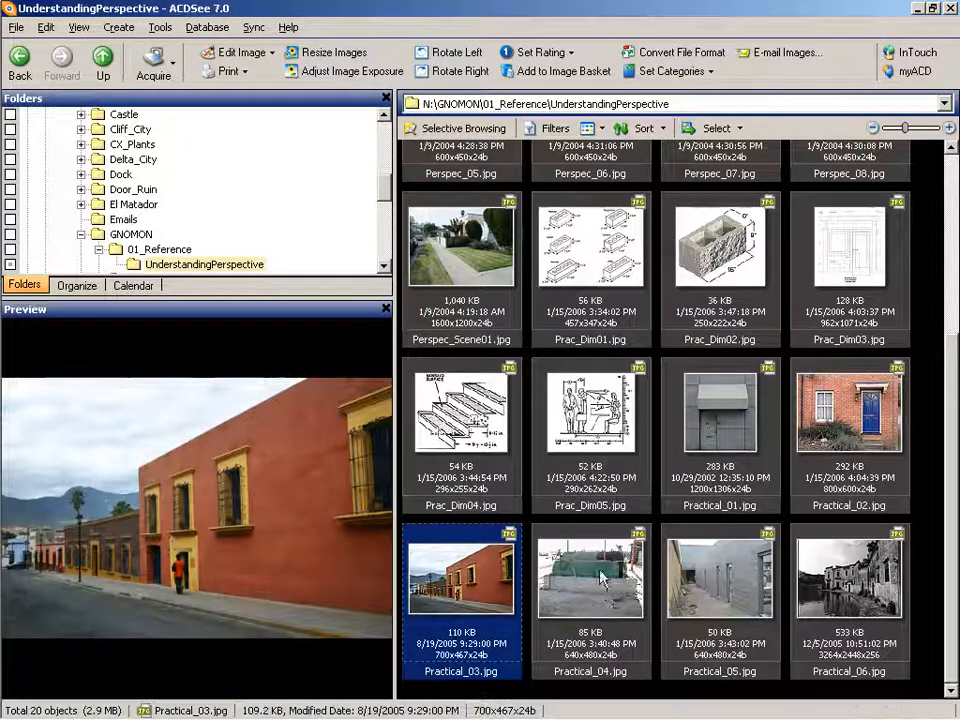
double_click(600, 571)
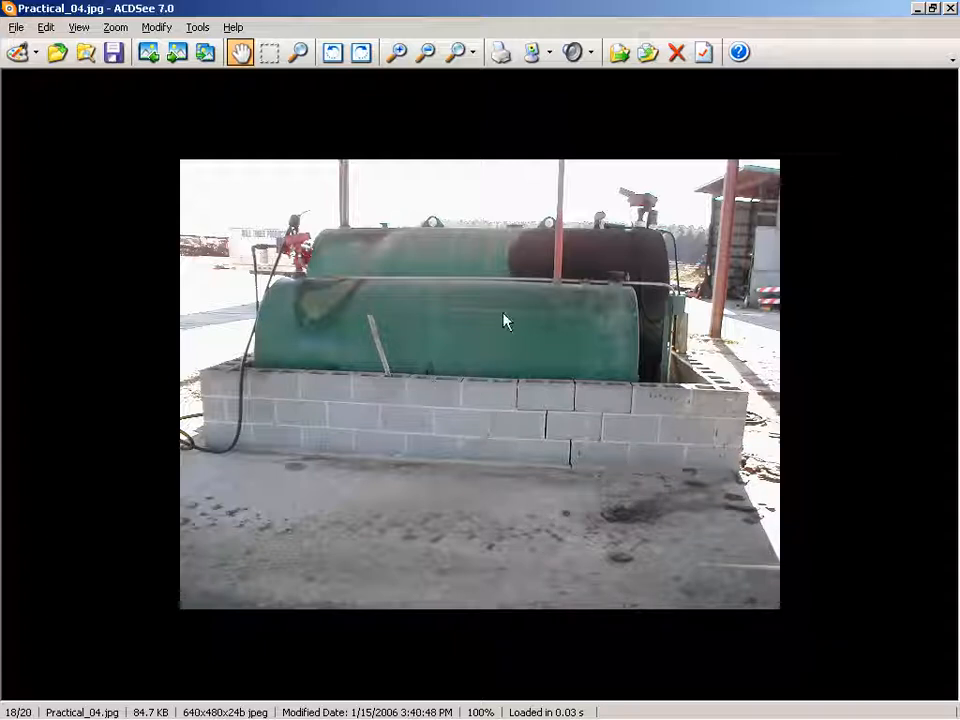
Close the Practical_04.jpg view and examine the concrete block wall photo Practical_05.jpg at full size
click(951, 8)
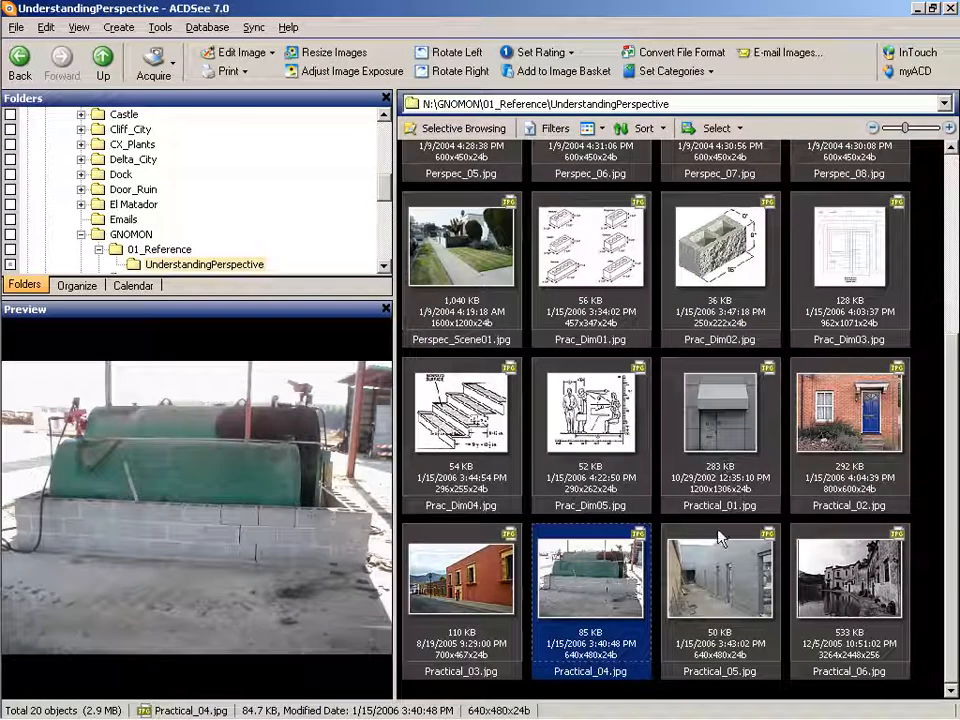
click(729, 572)
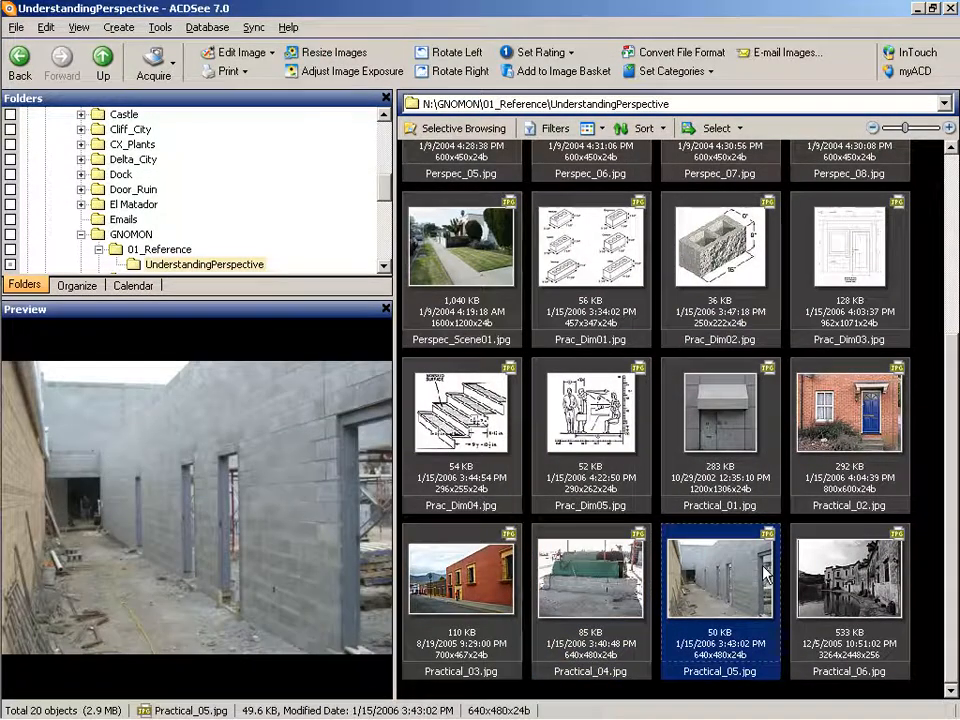
double_click(729, 572)
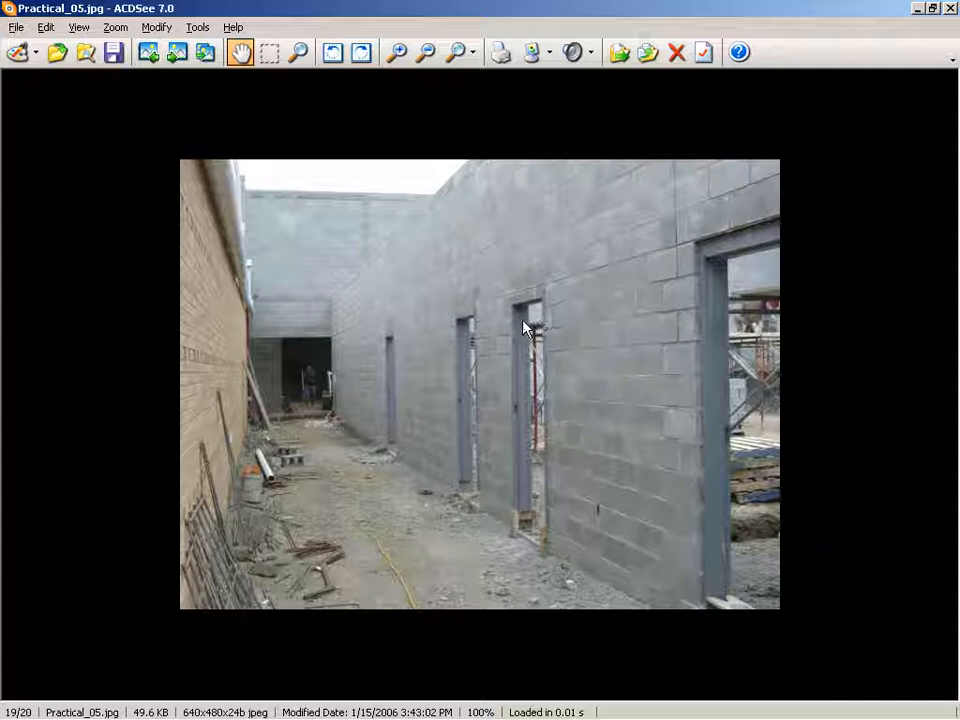
Return from the full-size view to the ACDSee thumbnails and open Practical_05.jpg in Photoshop
click(84, 54)
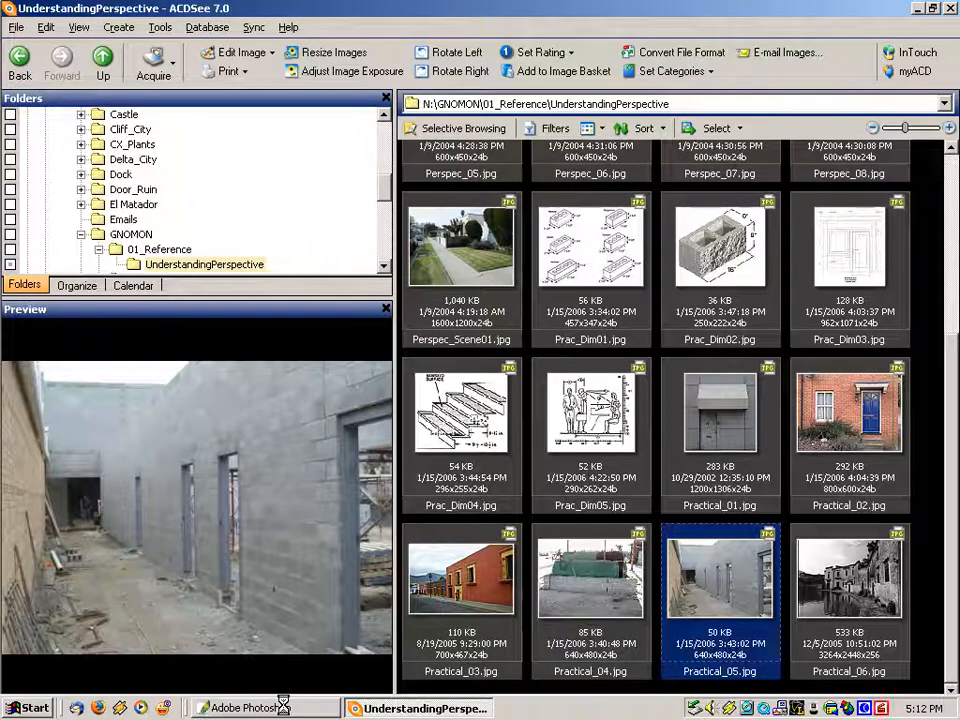
drag(283, 706, 427, 384)
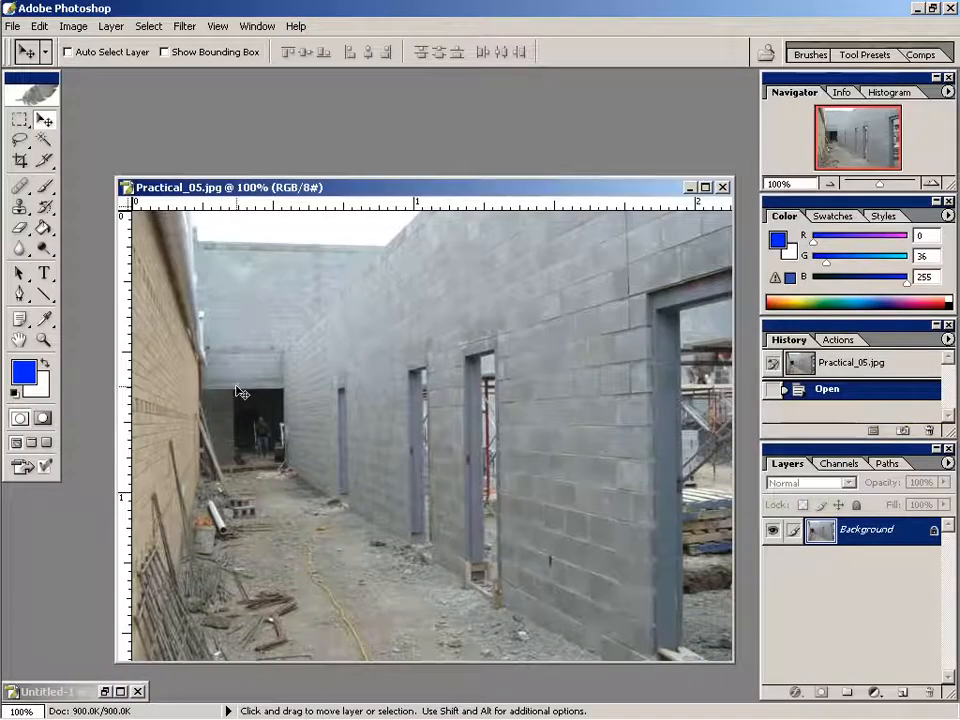
Draw 5 px blue lines along the block wall's top edge and base until they cross, and place a horizontal guide through the crossing
click(44, 294)
drag(439, 186, 452, 90)
drag(424, 163, 160, 430)
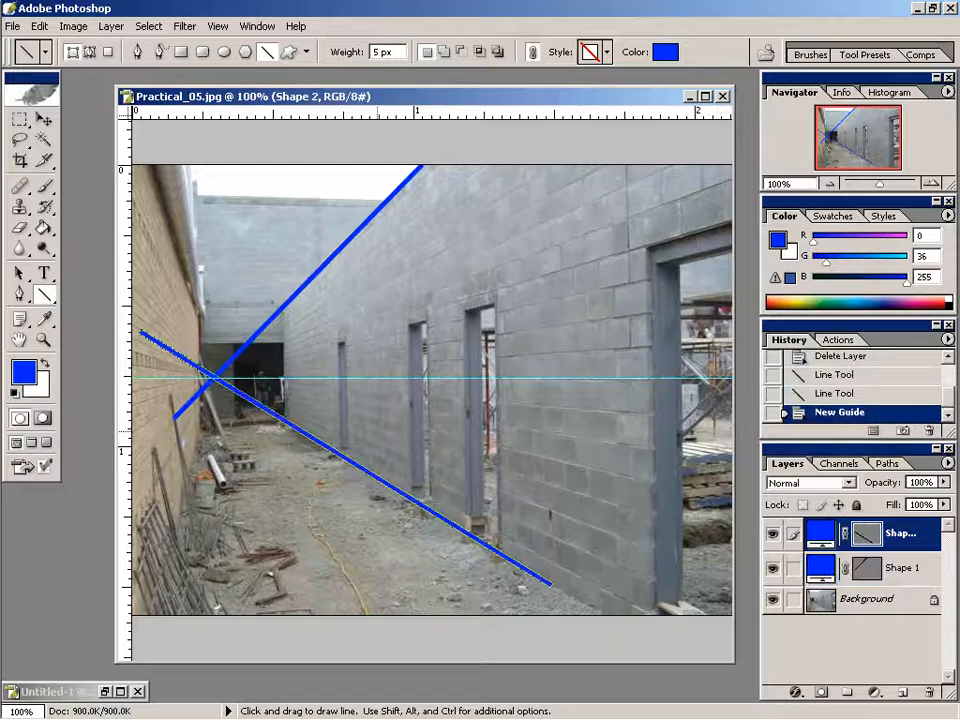
Delete the horizontal guide at the vanishing point and close Practical_05.jpg without saving
key(v)
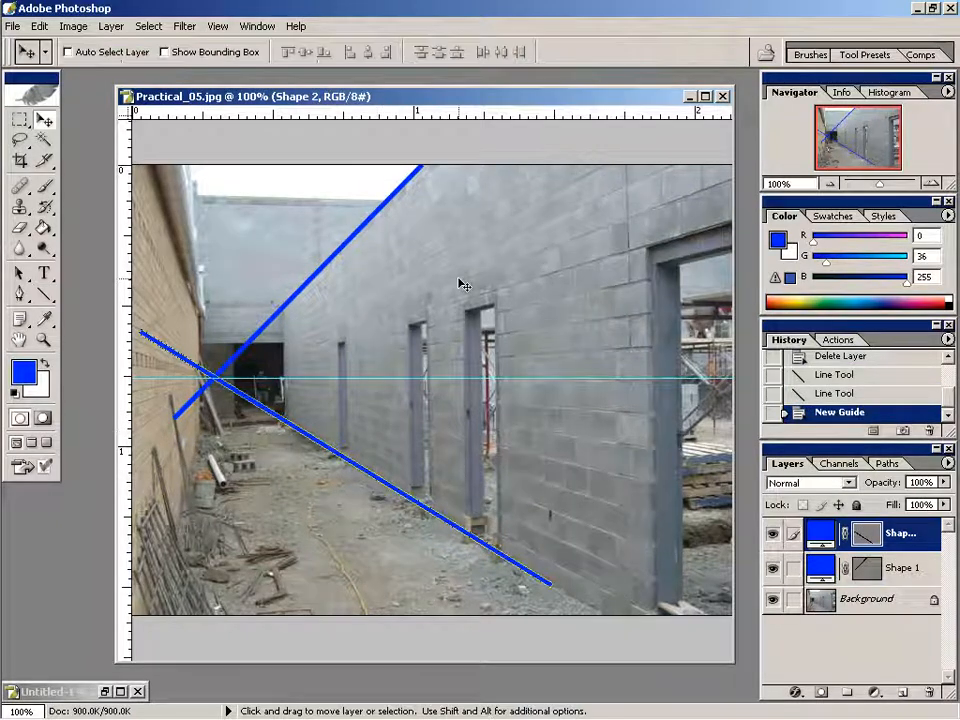
drag(510, 378, 570, 108)
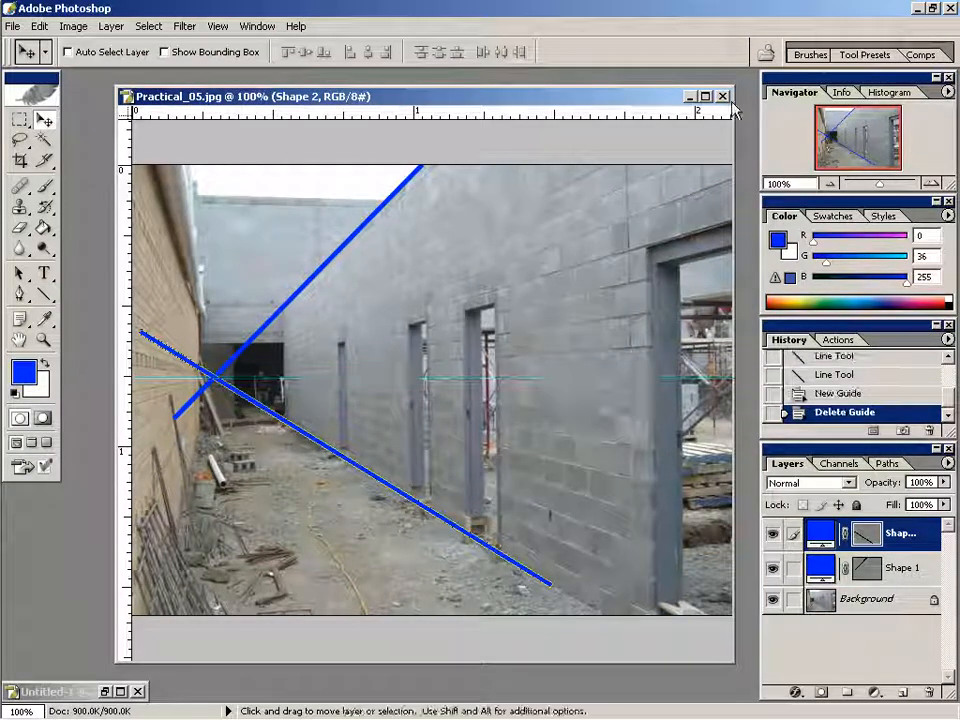
click(724, 97)
click(477, 301)
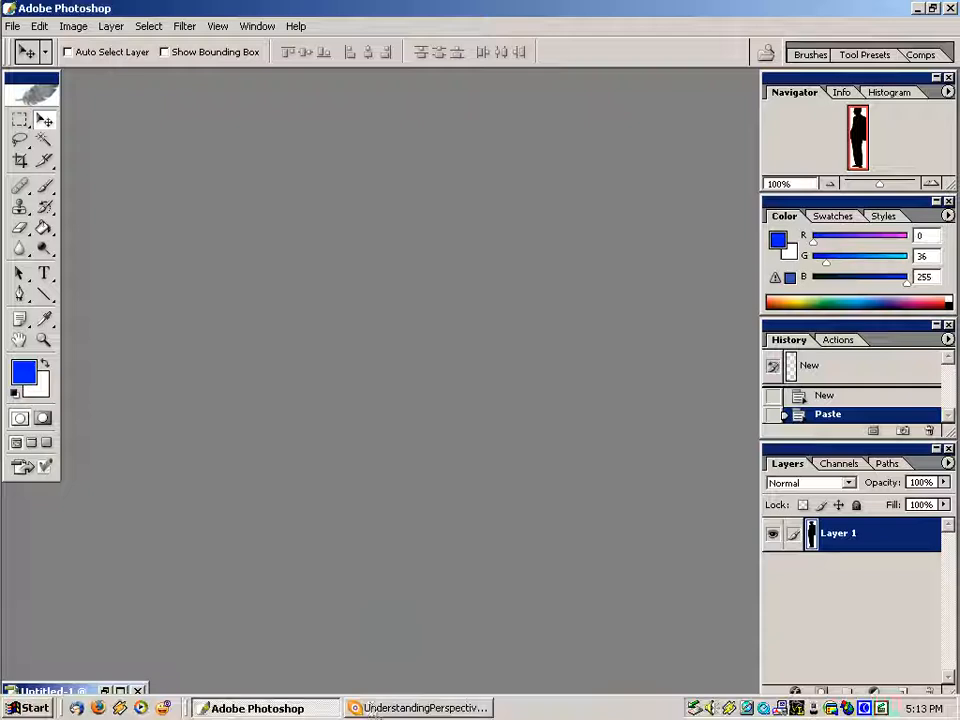
Switch to ACDSee and open the waterside building photo Practical_06.jpg at full size
click(370, 707)
double_click(898, 615)
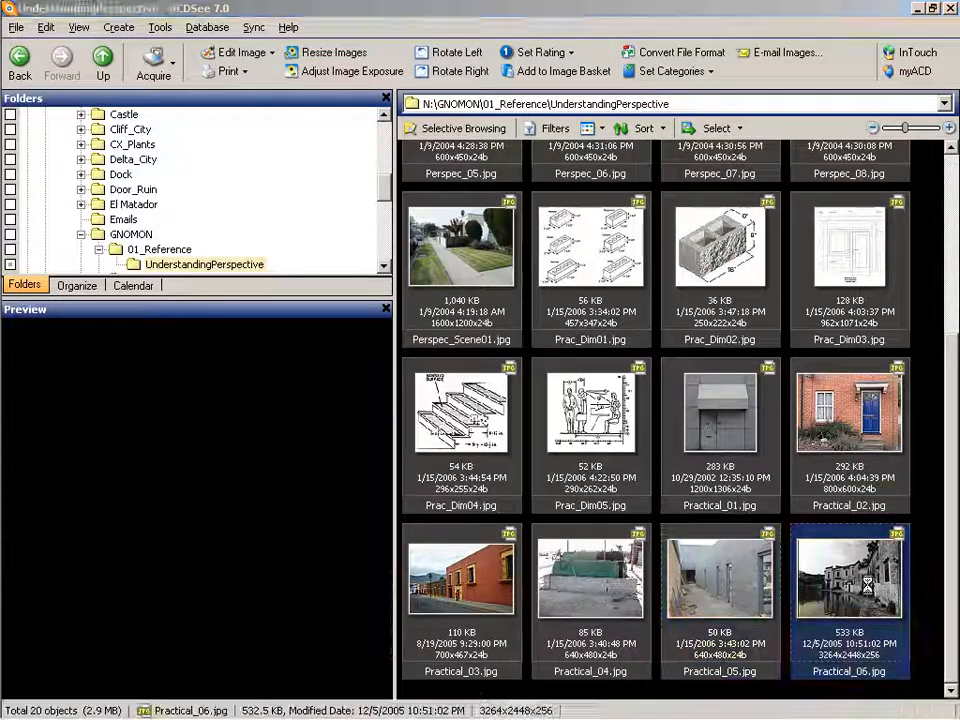